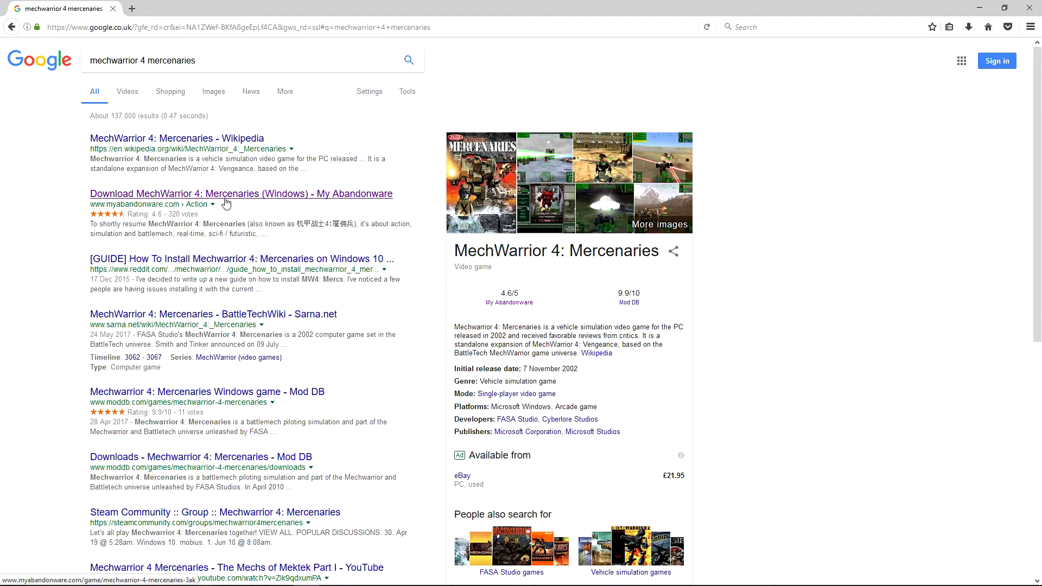
# Download the MekTek version of MechWarrior 4: Mercenaries from My Abandonware as mechwarrior-4-mercenaries.zip.
pyautogui.click(307, 200)
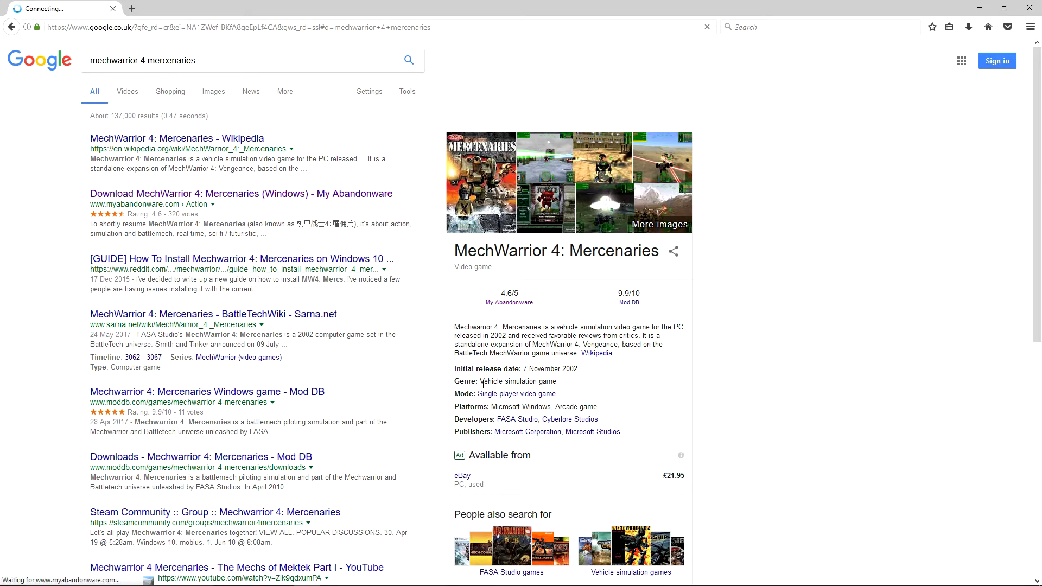
pyautogui.scroll(-3, 617, 305)
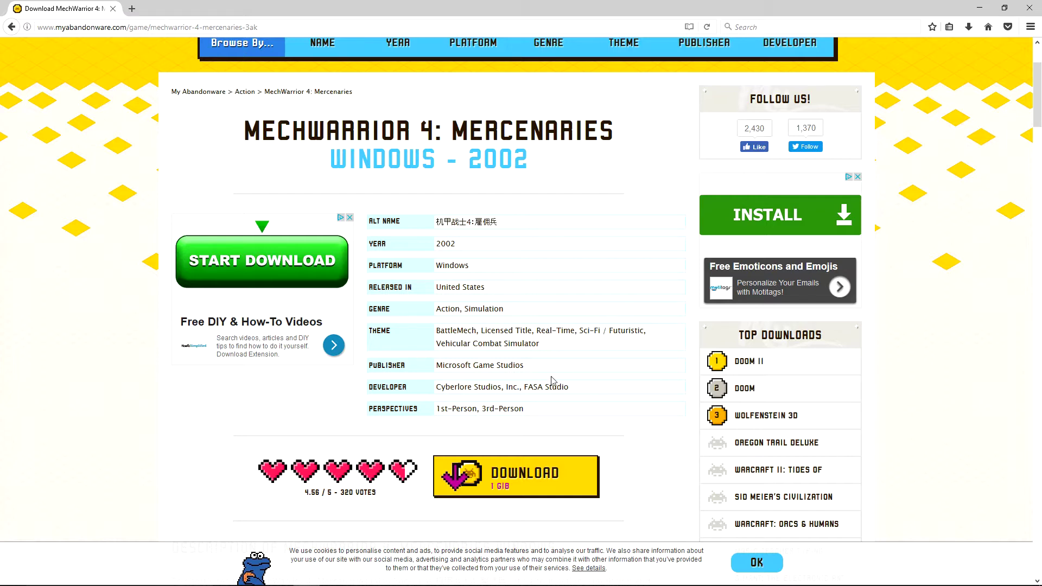
pyautogui.click(525, 475)
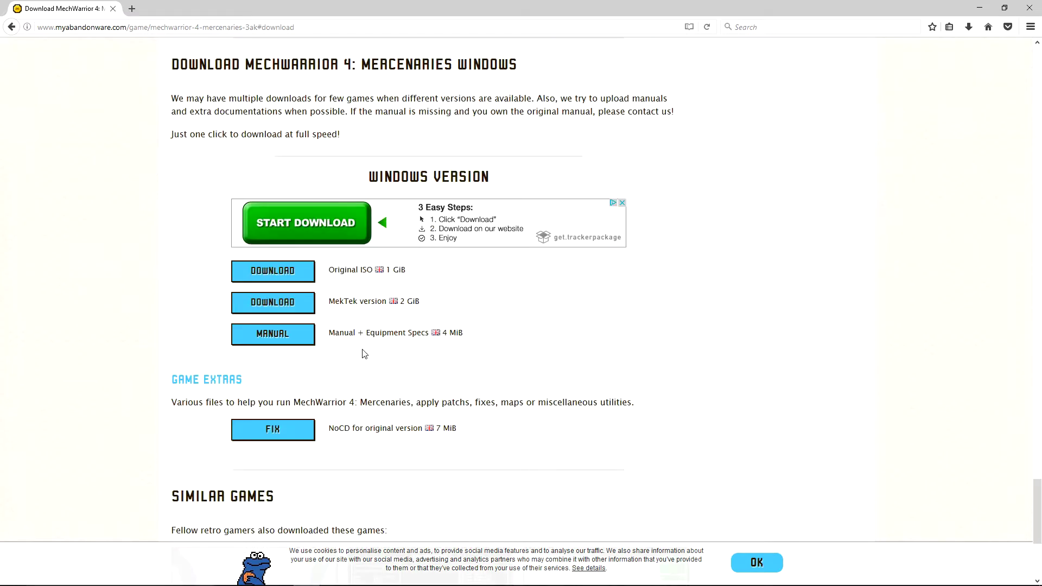
pyautogui.click(259, 309)
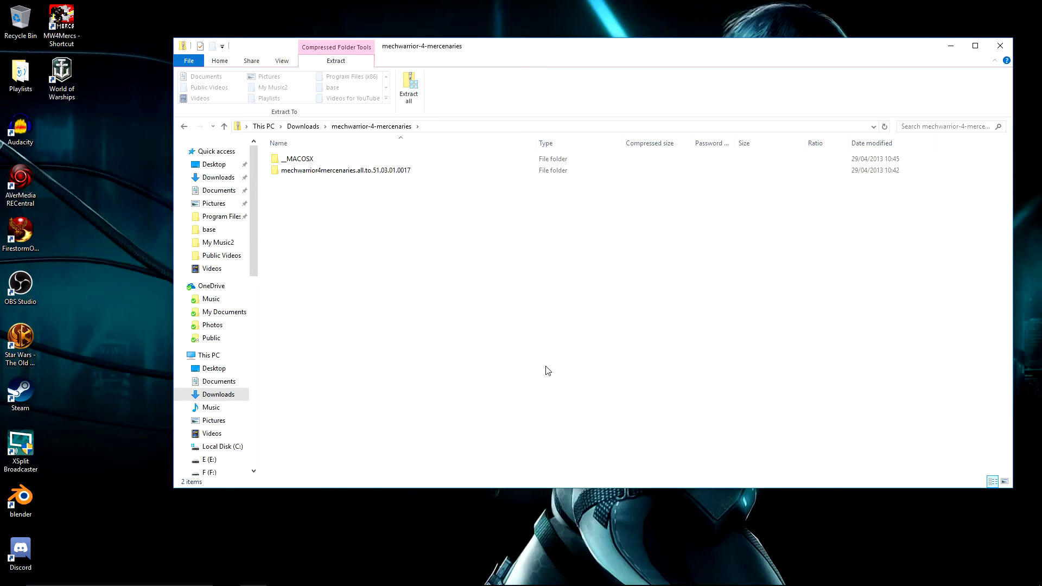
# Open the extracted game's base folder on C:, with MW4Mercs and MW4Ed2, then open the Start menu.
pyautogui.click(358, 172)
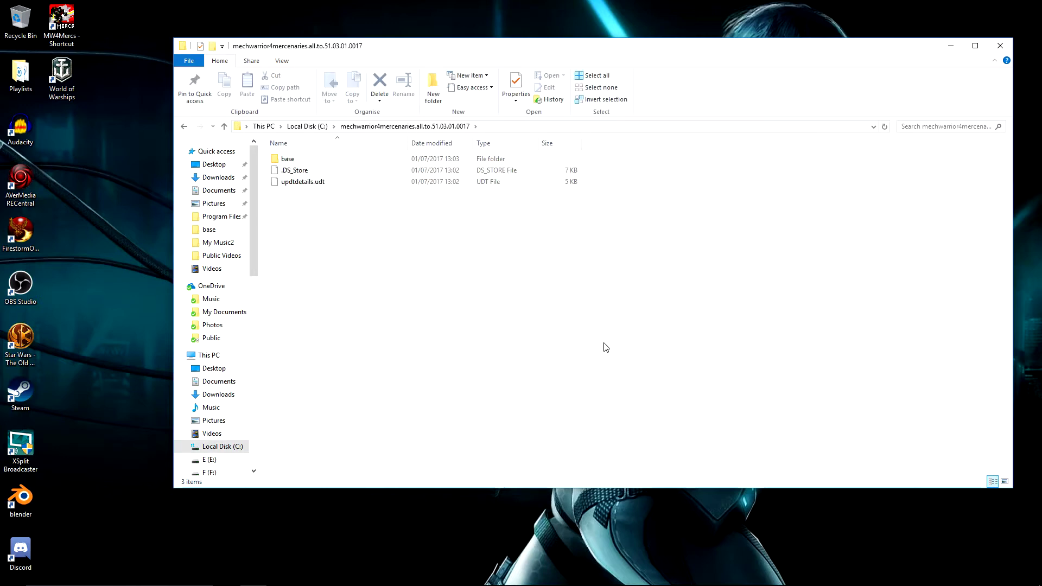
pyautogui.click(317, 162)
pyautogui.click(315, 173)
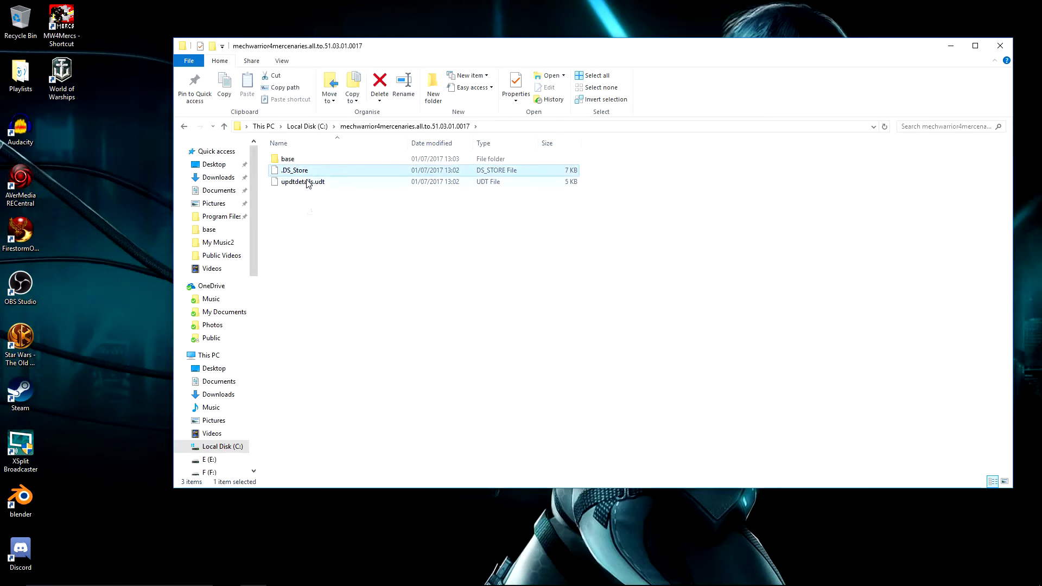
pyautogui.click(326, 183)
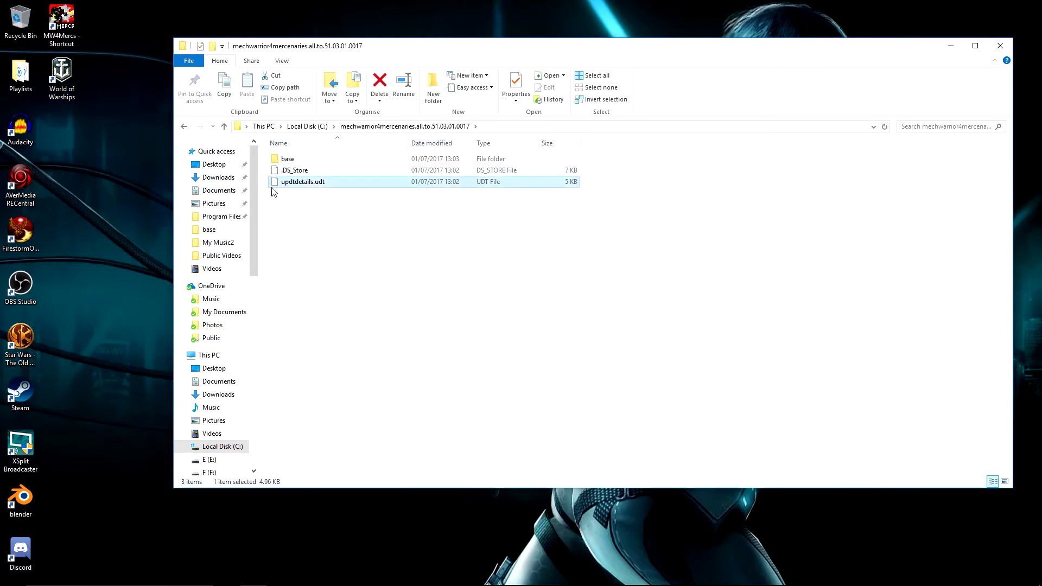
pyautogui.doubleClick(306, 158)
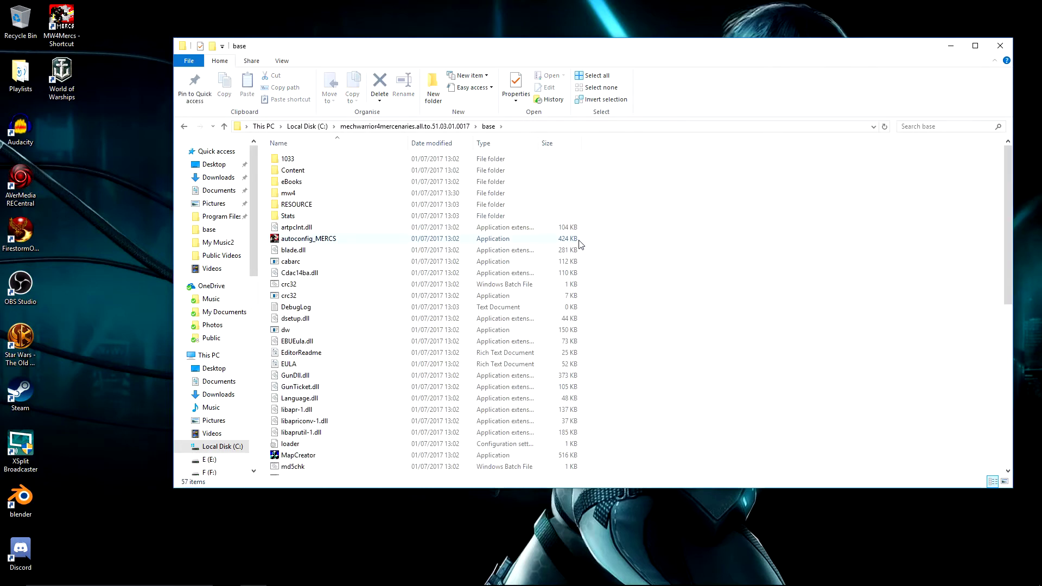
pyautogui.scroll(-7, 580, 244)
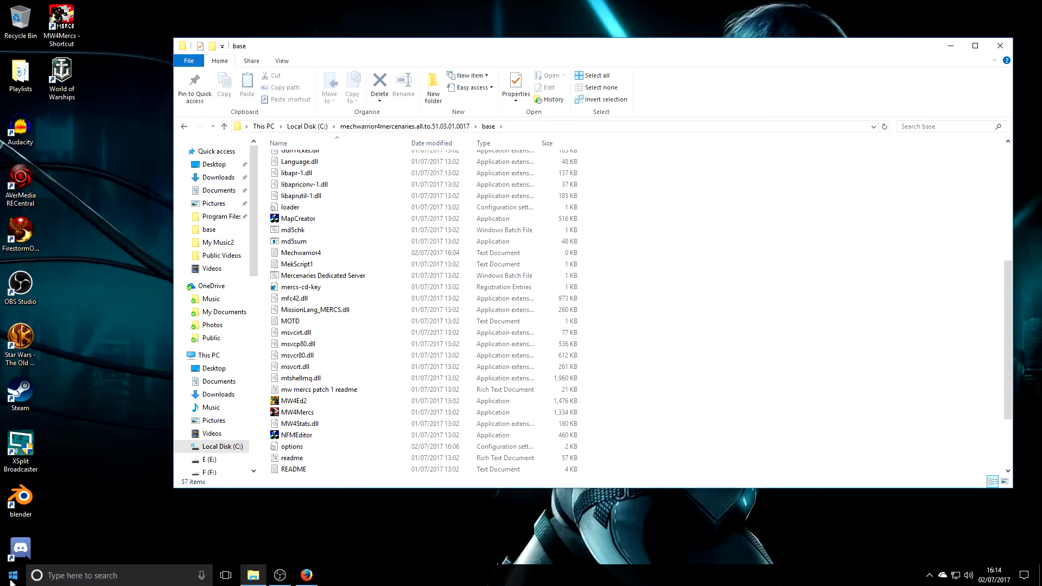
pyautogui.click(13, 575)
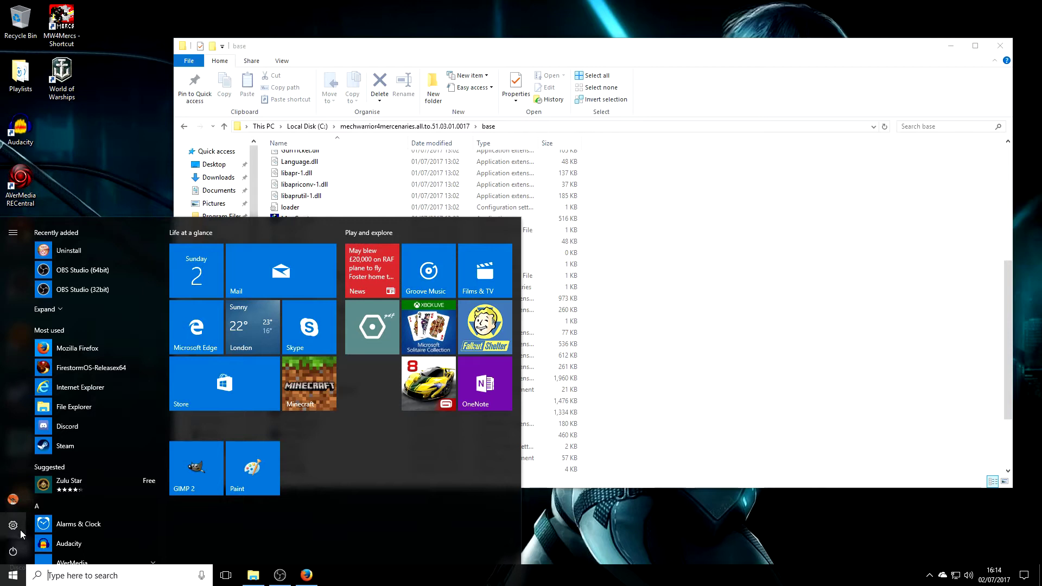
# Search Settings for 'windows features' and expand Legacy Components to confirm DirectPlay is ticked.
pyautogui.click(13, 524)
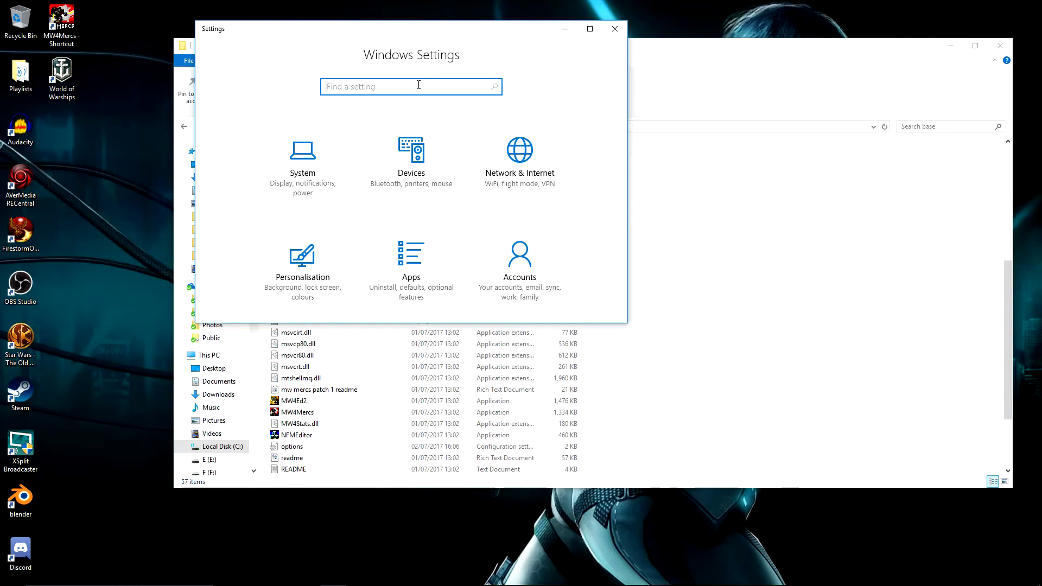
pyautogui.write('windows fea')
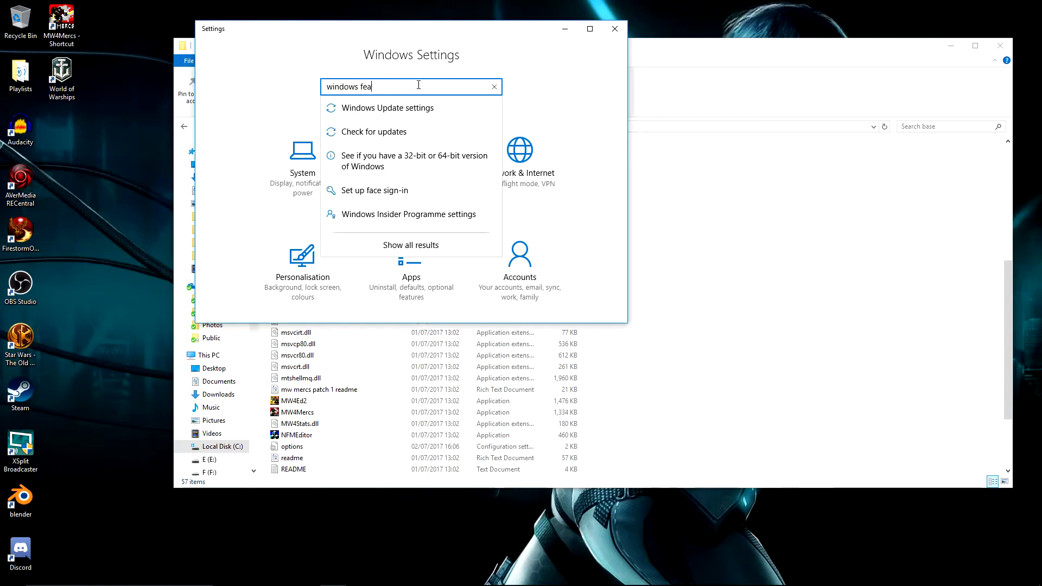
pyautogui.write('tures')
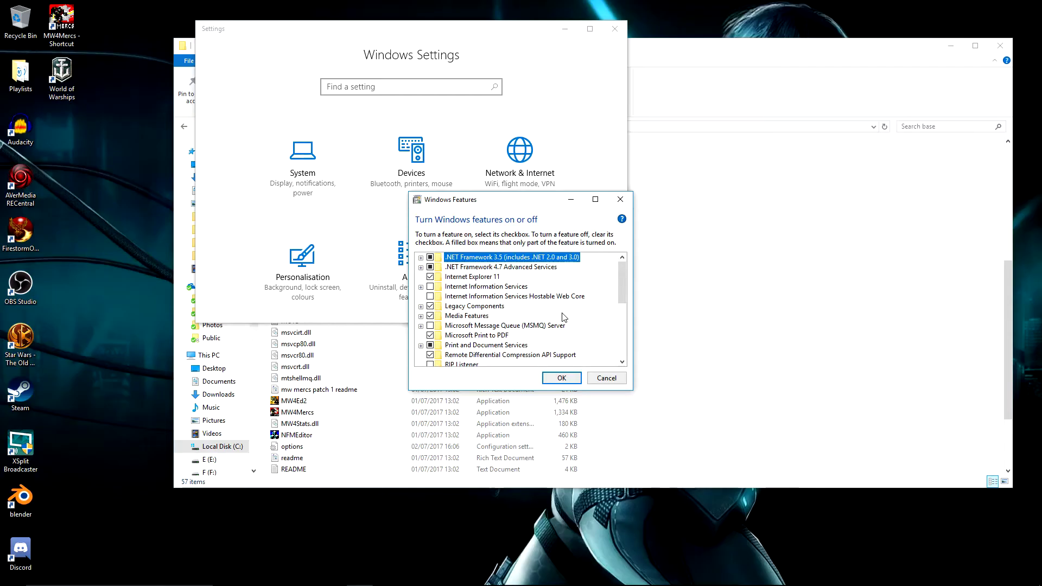
pyautogui.click(420, 307)
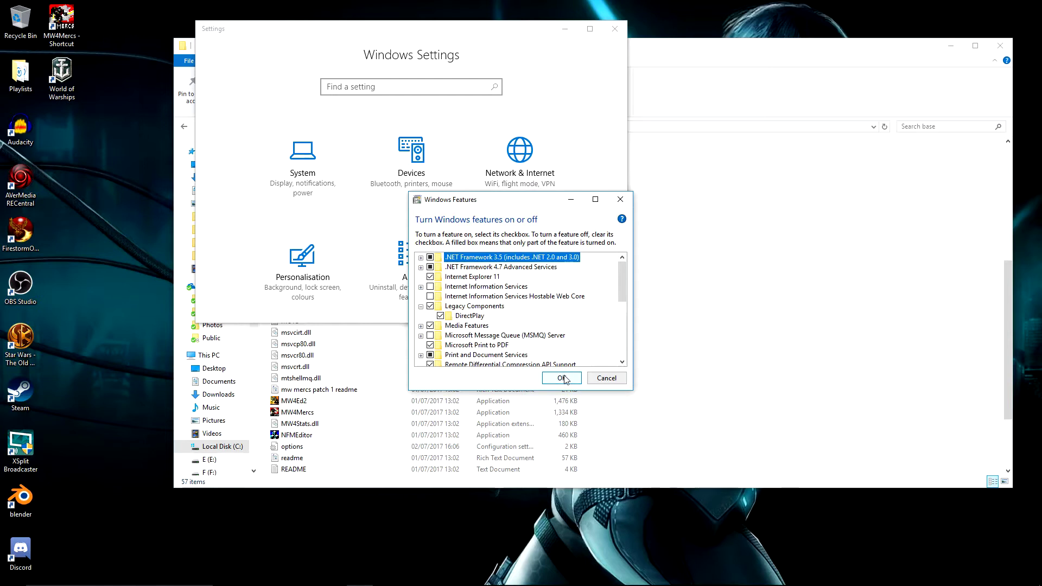
# Send MW4Mercs from the base folder to the desktop, creating 'MW4Mercs - Shortcut'.
pyautogui.click(569, 320)
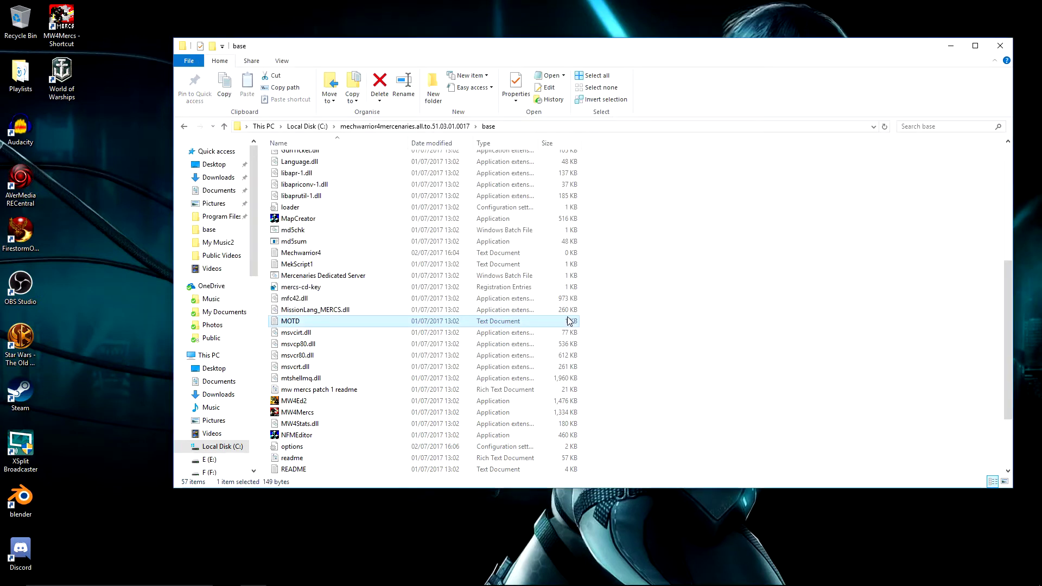
pyautogui.scroll(-3, 530, 304)
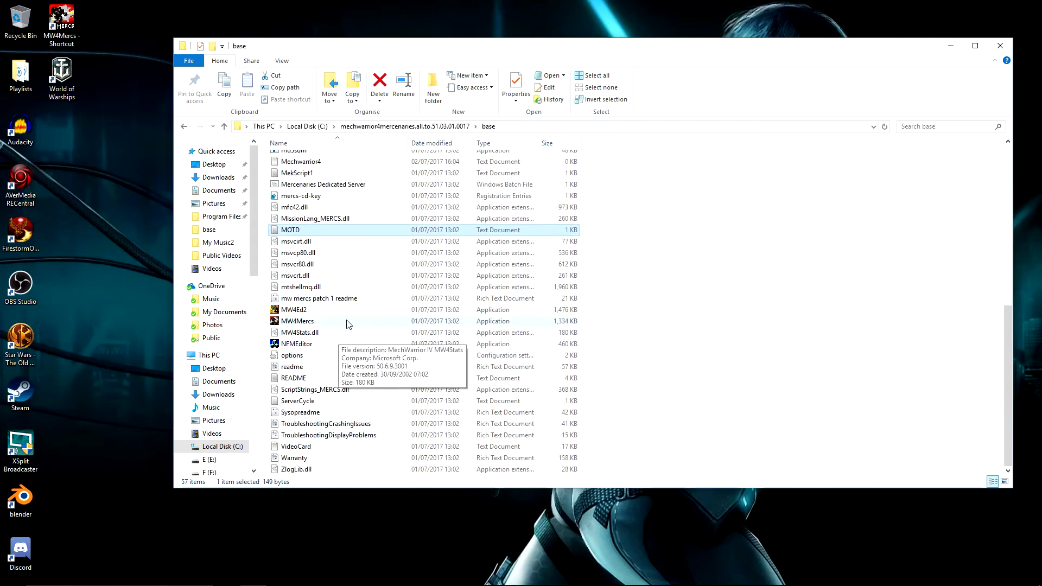
pyautogui.rightClick(322, 321)
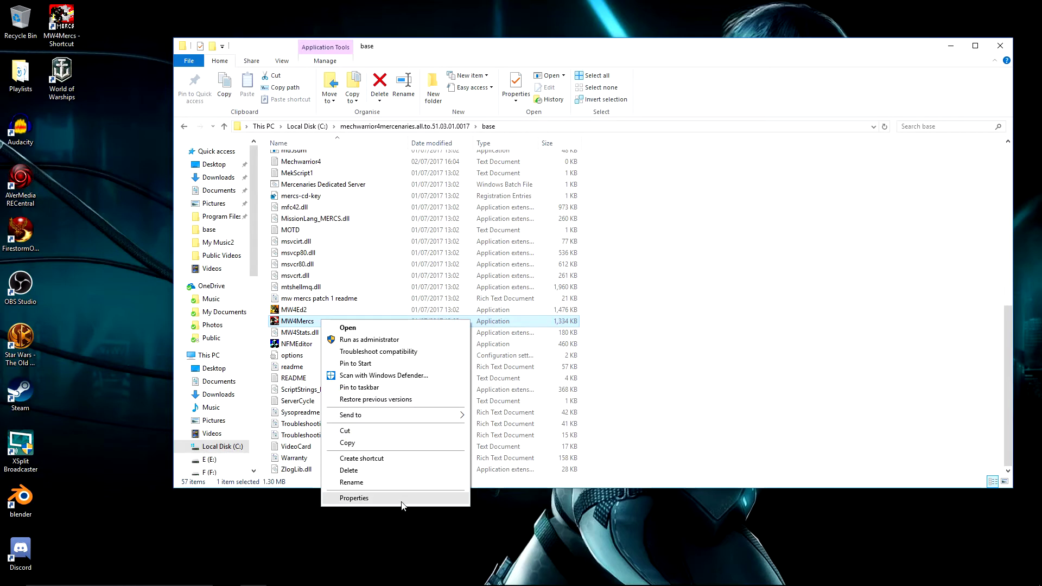
pyautogui.moveTo(417, 415)
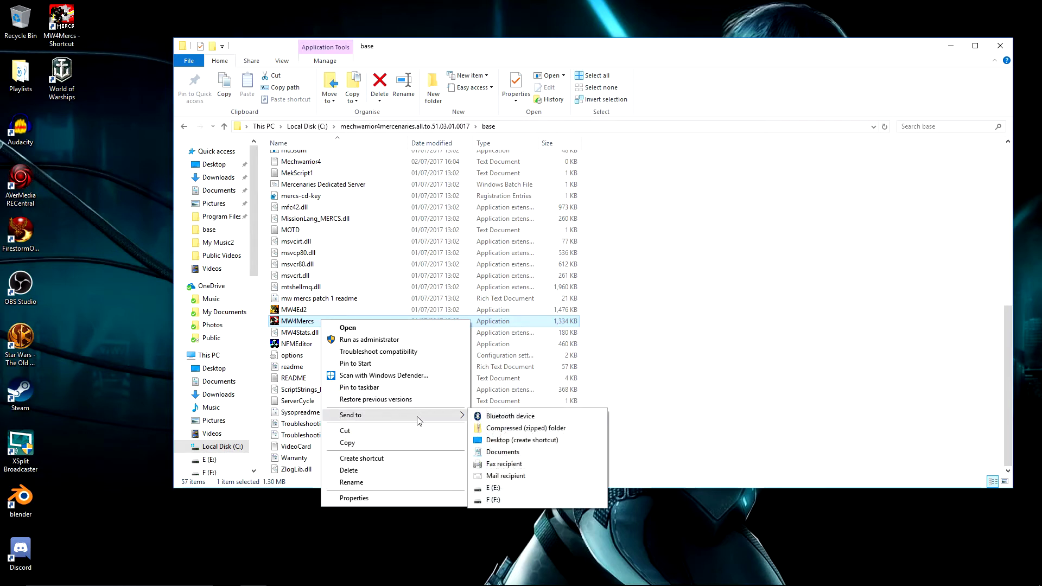
pyautogui.click(509, 441)
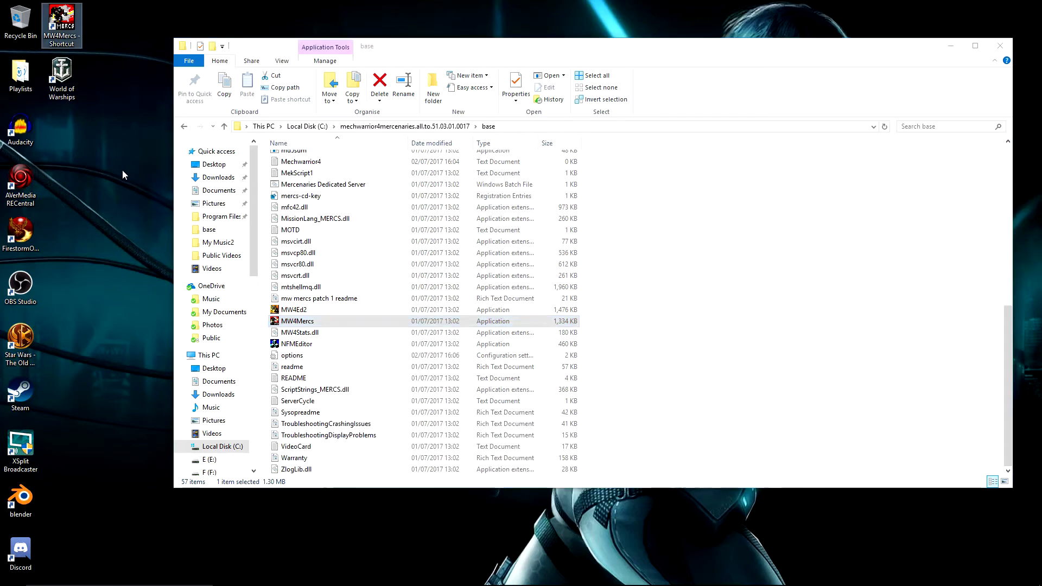
# Append -windowed to the end of the MW4Mercs desktop shortcut's Target field.
pyautogui.rightClick(64, 32)
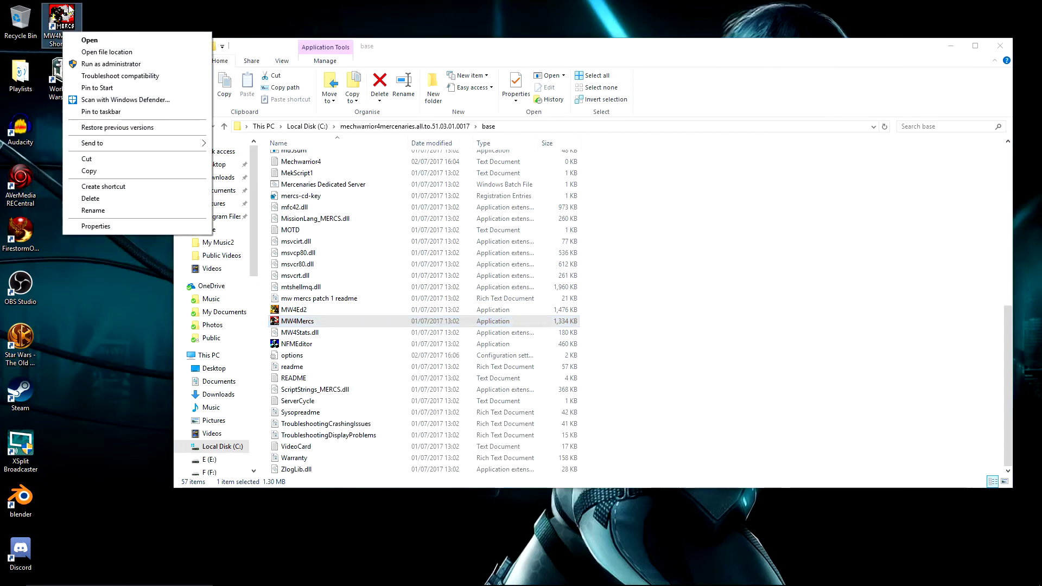
pyautogui.click(93, 225)
pyautogui.moveTo(124, 140); pyautogui.dragTo(277, 137)
pyautogui.click(236, 140)
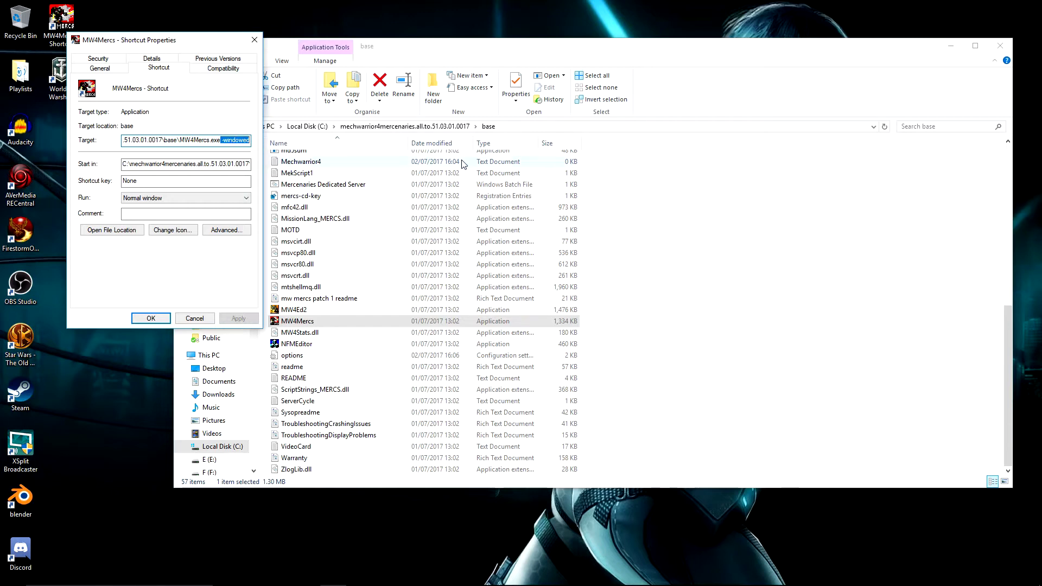
pyautogui.click(221, 141)
pyautogui.moveTo(223, 140); pyautogui.dragTo(255, 140)
# Try the shortcut's compatibility mode option, then turn compatibility mode back off.
pyautogui.click(220, 69)
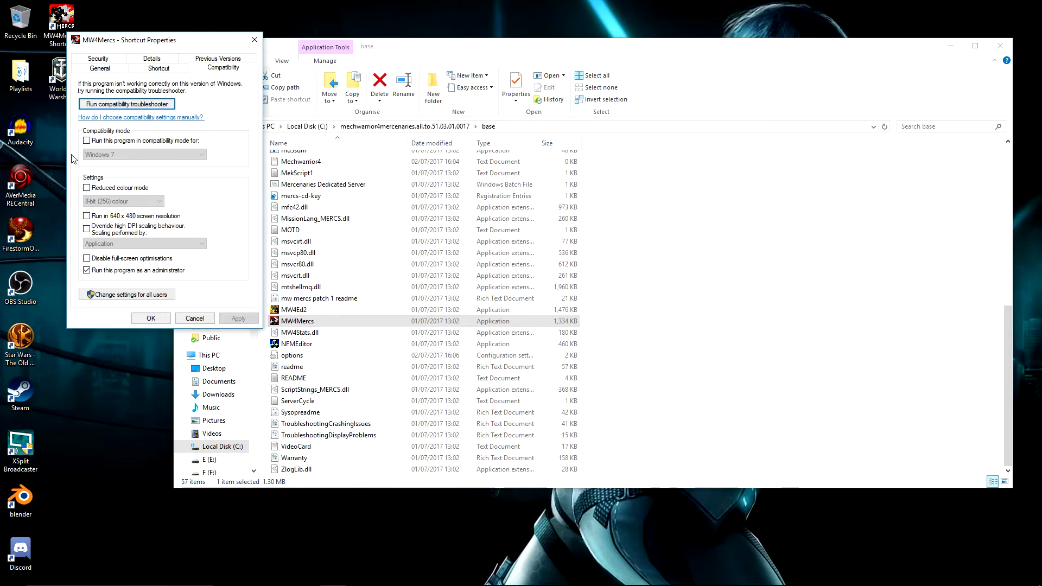
pyautogui.click(87, 141)
pyautogui.click(136, 155)
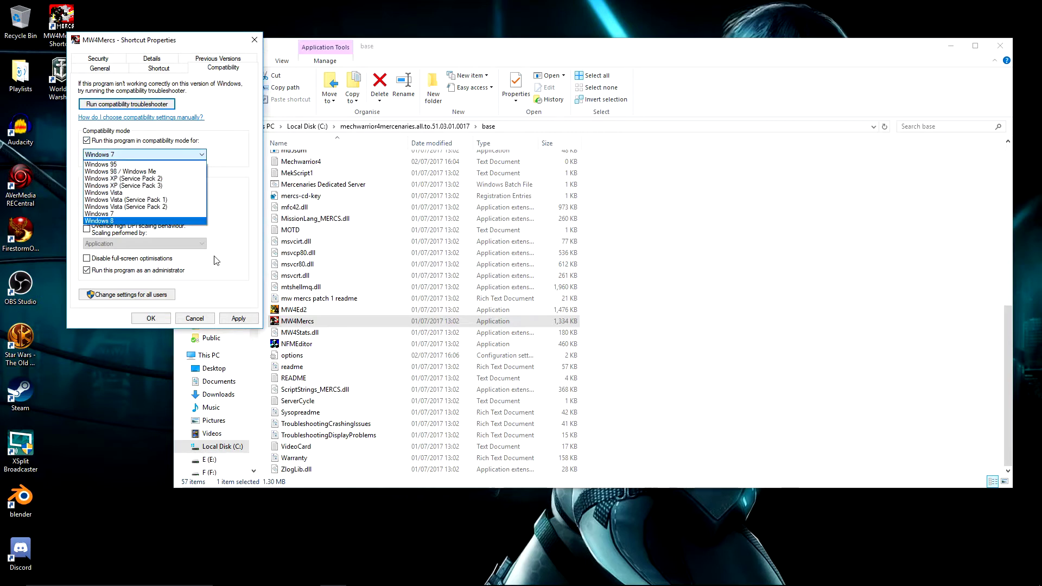
pyautogui.click(189, 320)
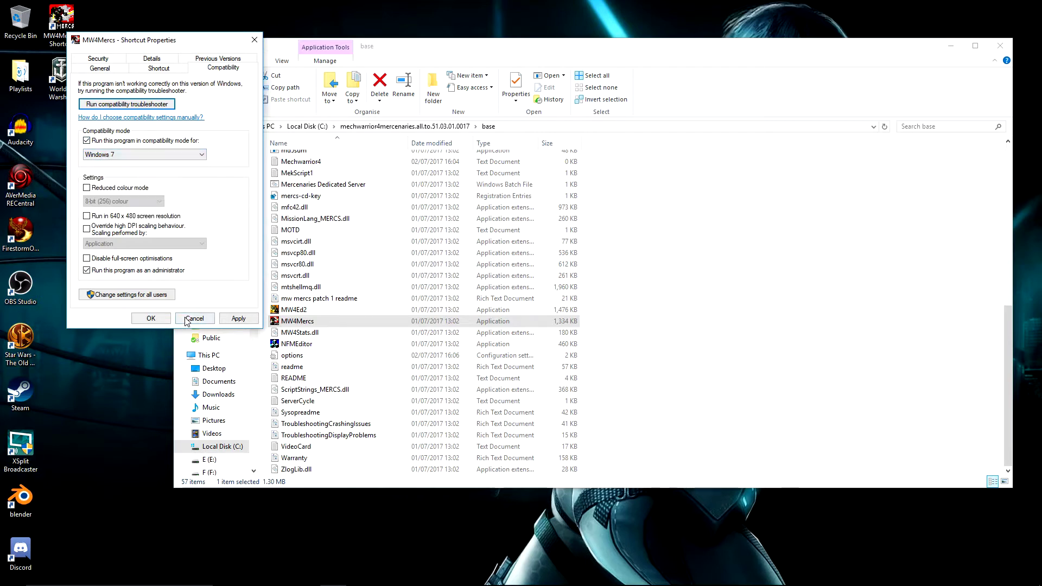
pyautogui.click(87, 141)
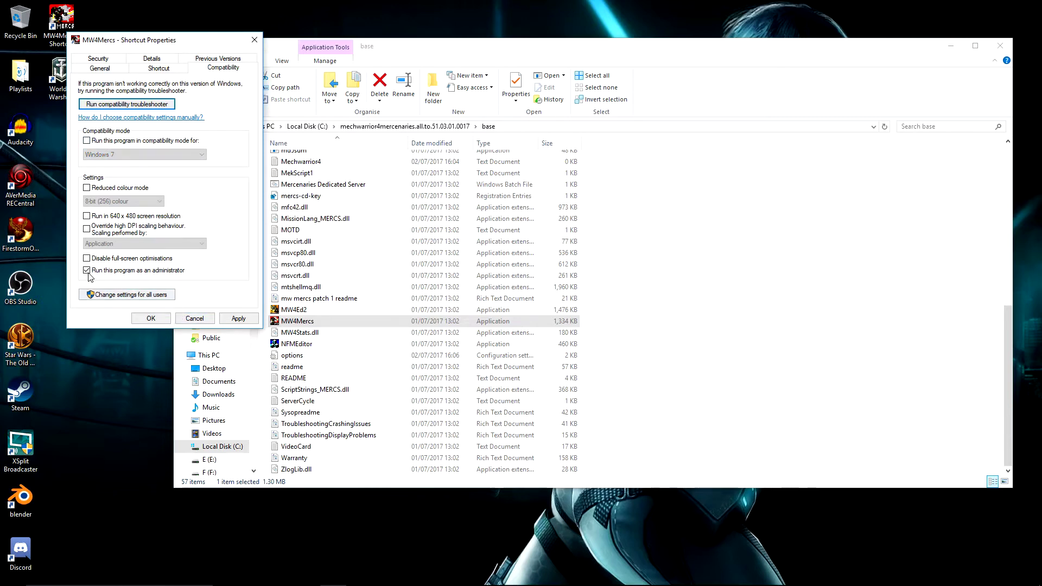
# Verify the shortcut's Target ends with -windowed and cancel the properties dialog.
pyautogui.click(158, 68)
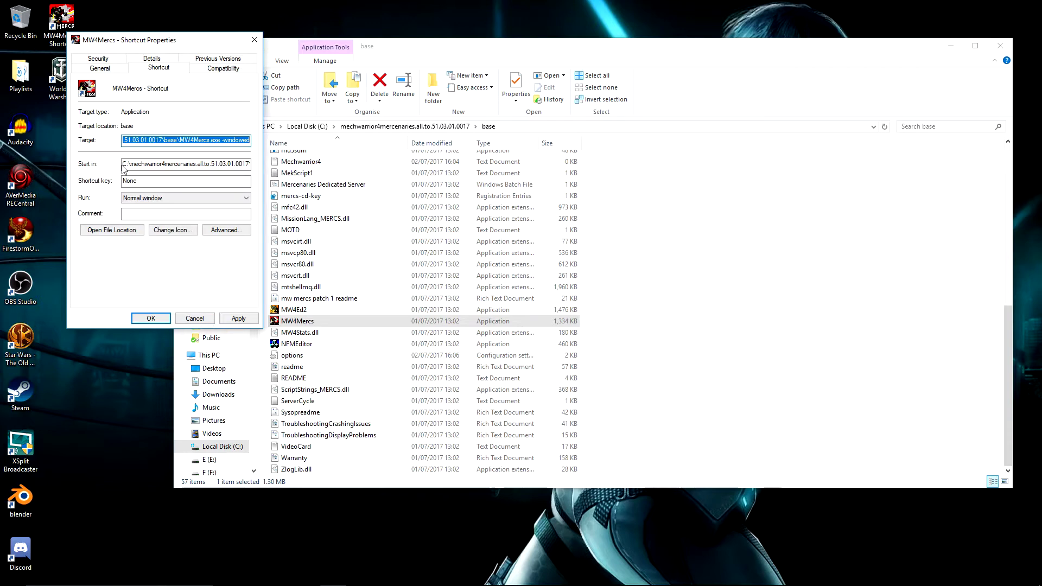
pyautogui.click(222, 140)
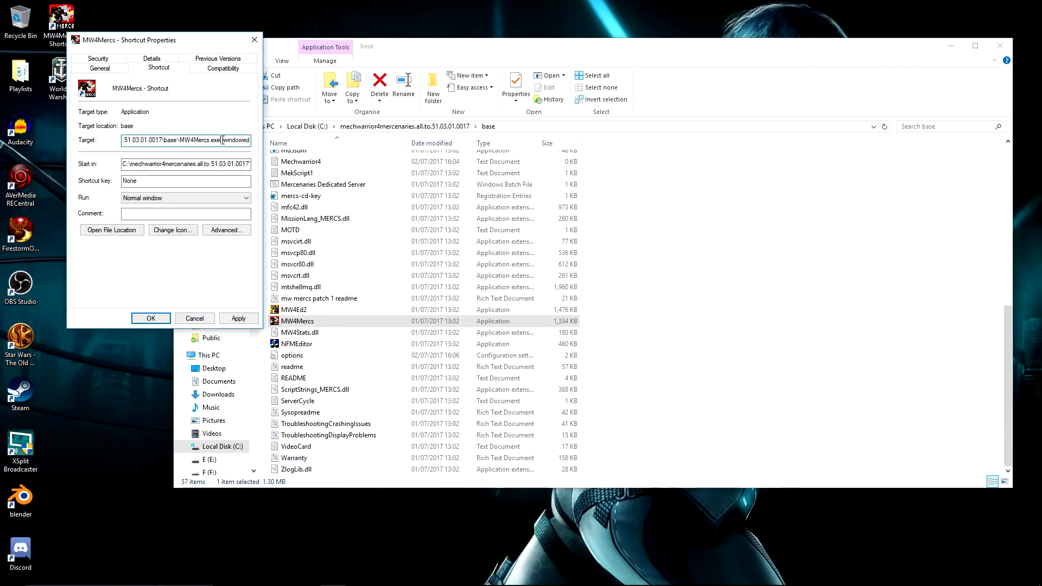
pyautogui.moveTo(222, 140); pyautogui.dragTo(266, 140)
pyautogui.click(194, 319)
# Launch the autoconfig_MERCS configuration utility from the base folder.
pyautogui.scroll(7, 501, 310)
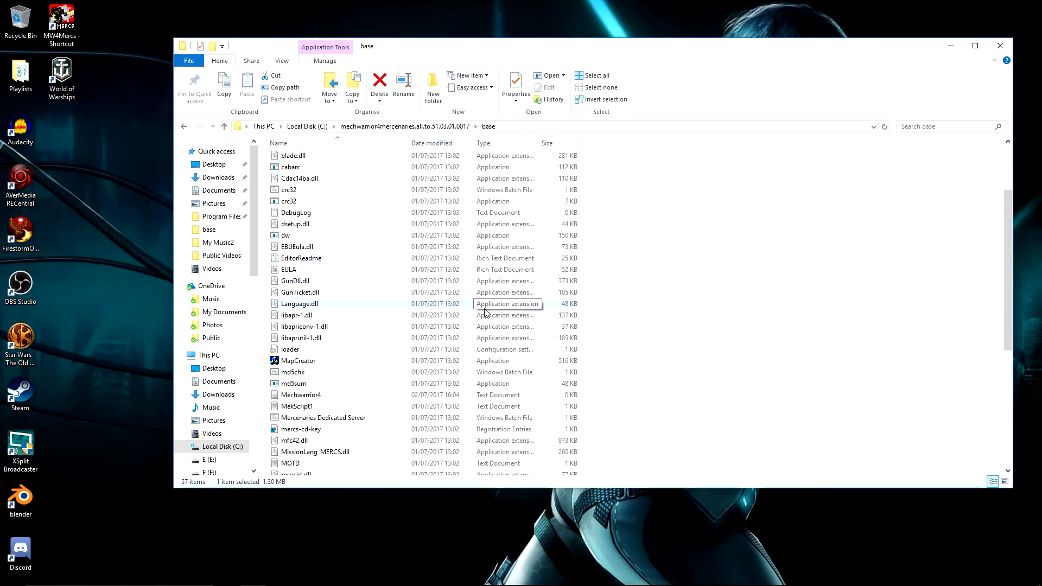
pyautogui.scroll(3, 468, 347)
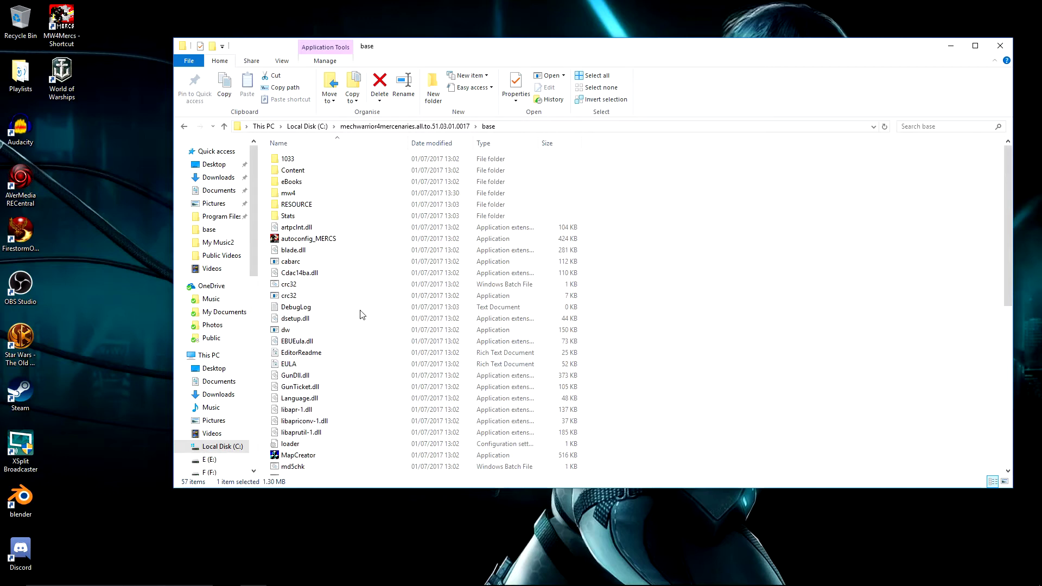
pyautogui.click(325, 243)
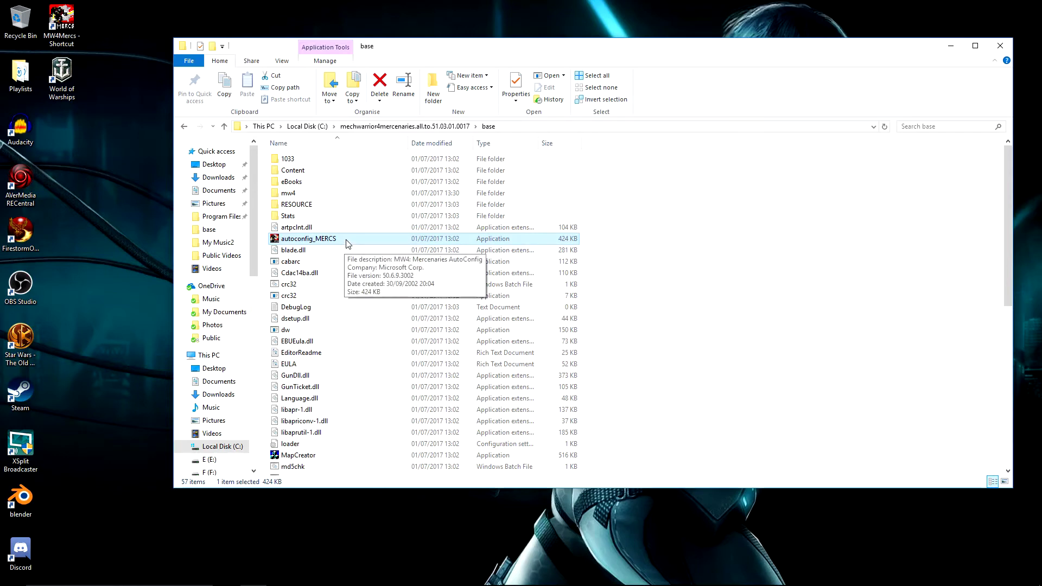
pyautogui.doubleClick(347, 242)
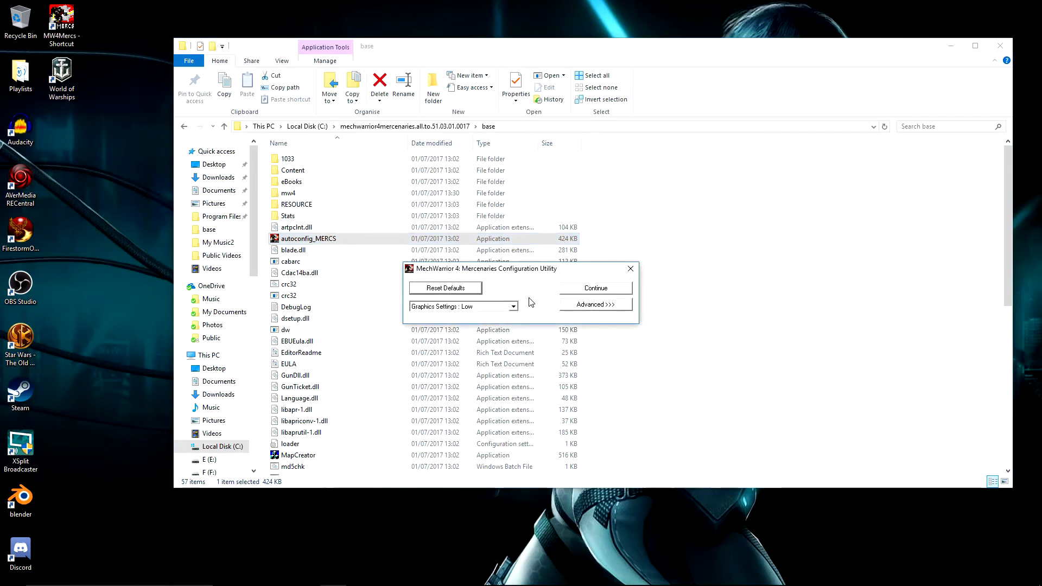
# Choose Ultra High graphics, the NVIDIA GeForce GT 730 adapter and 1280x1024x32 resolution.
pyautogui.click(509, 306)
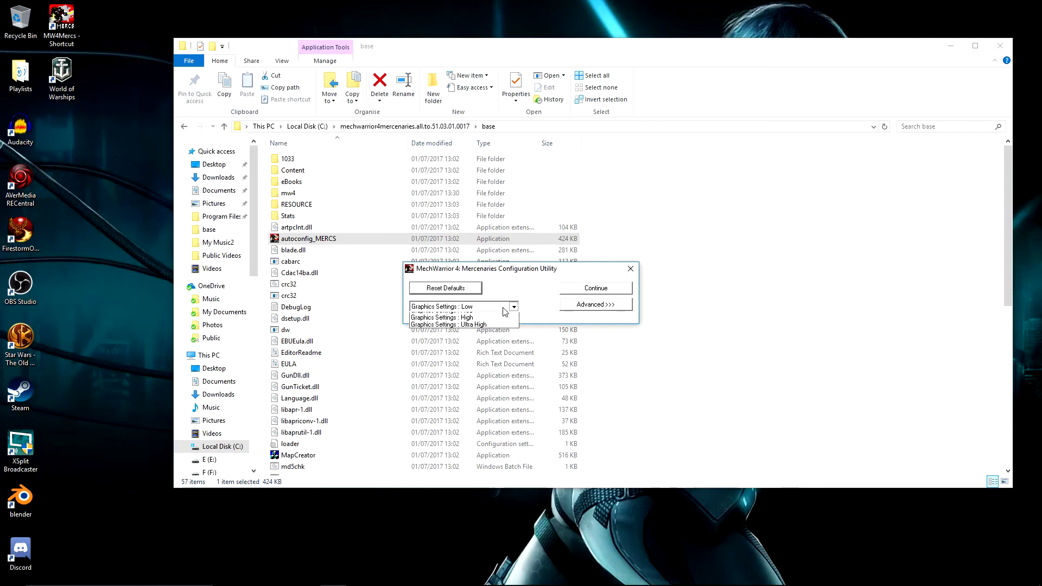
pyautogui.click(477, 344)
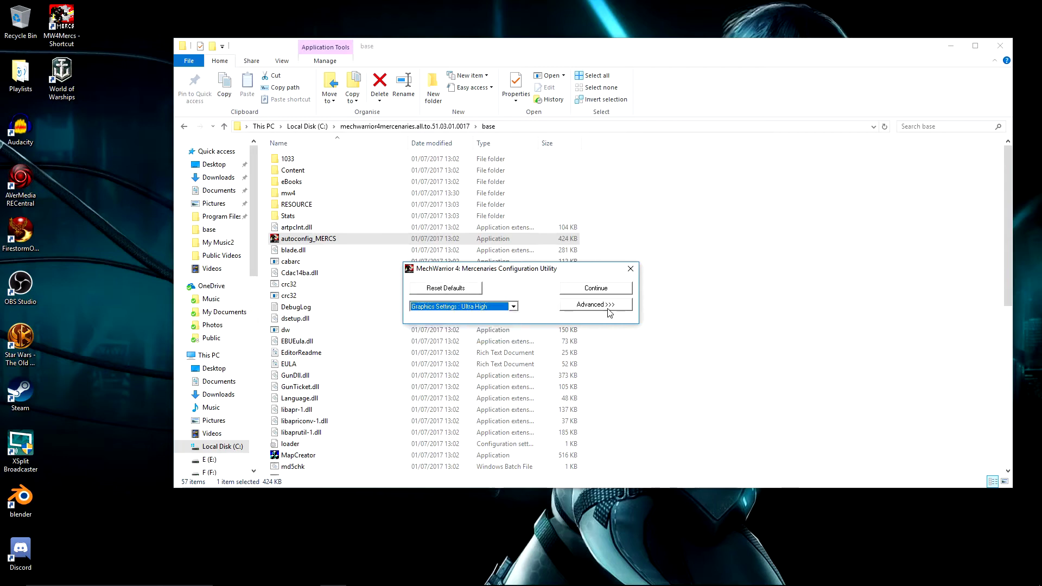
pyautogui.click(607, 308)
pyautogui.click(468, 320)
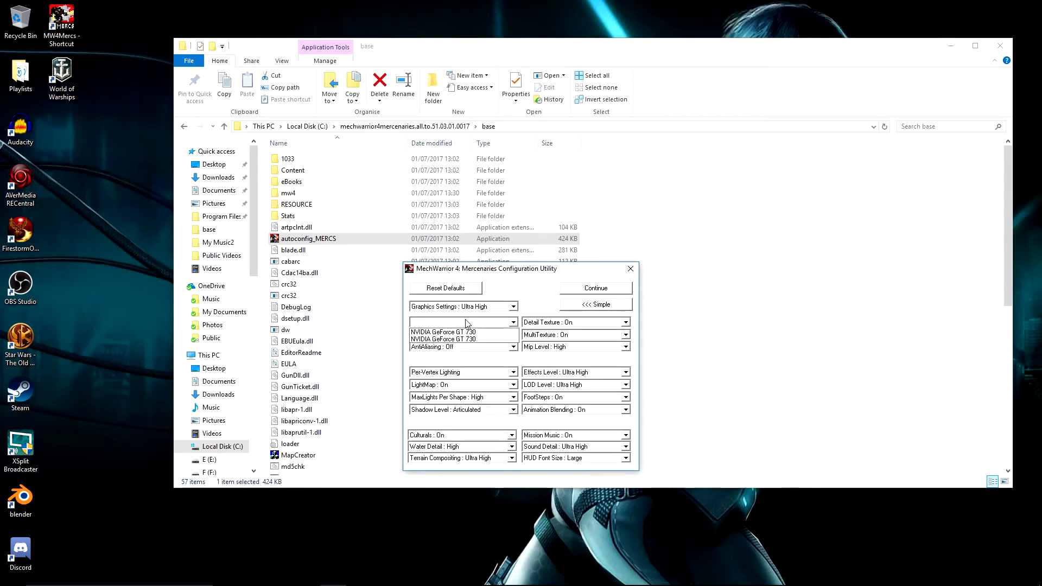
pyautogui.click(455, 335)
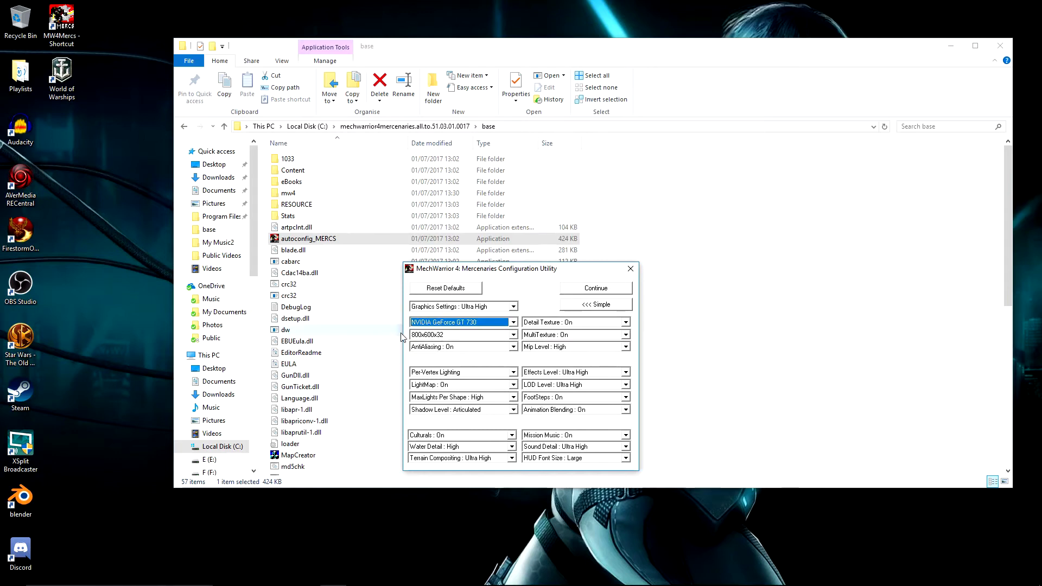
pyautogui.click(441, 335)
pyautogui.click(445, 387)
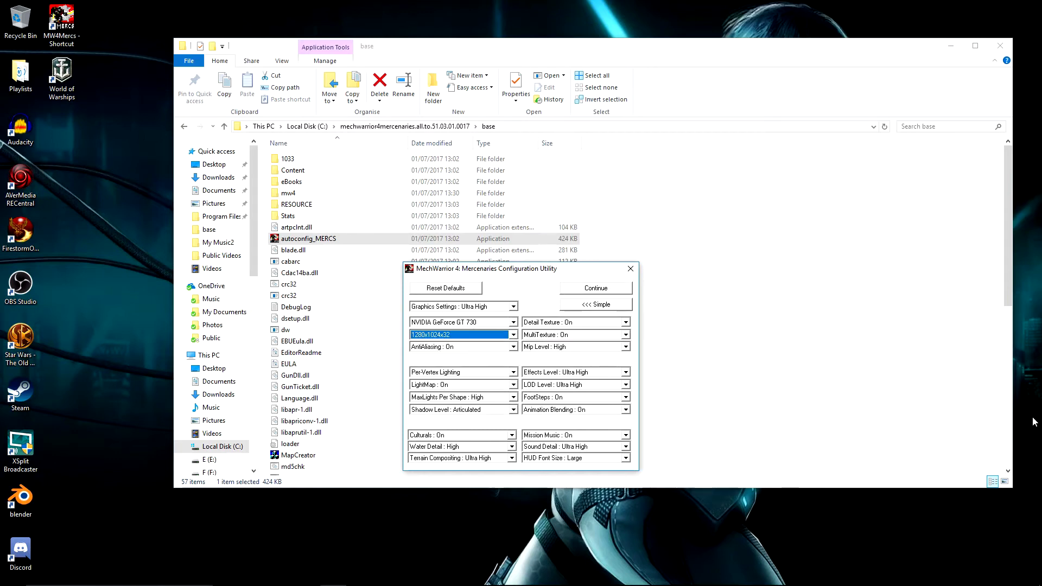
pyautogui.click(466, 336)
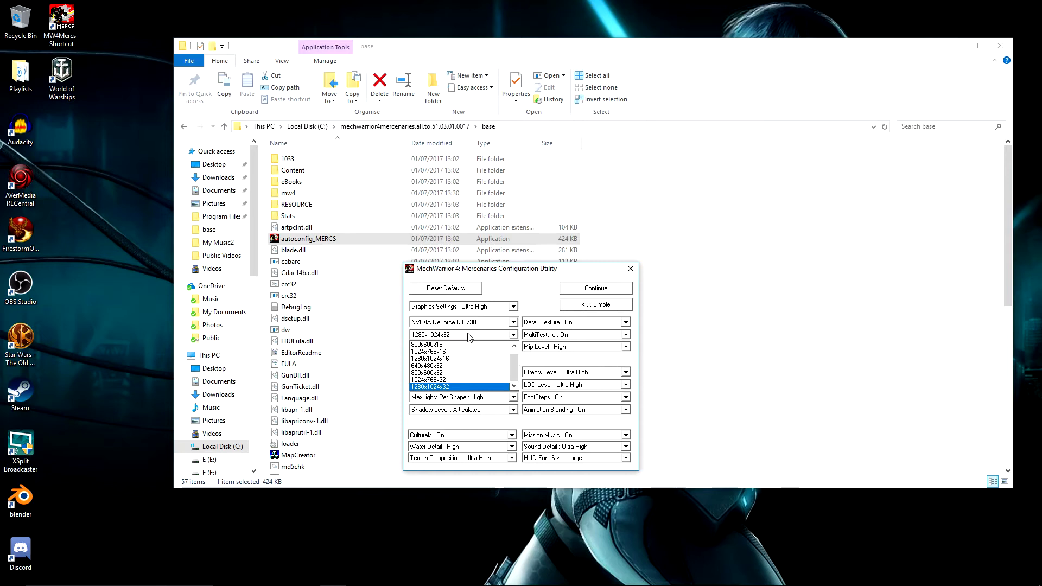
pyautogui.click(453, 389)
pyautogui.click(606, 290)
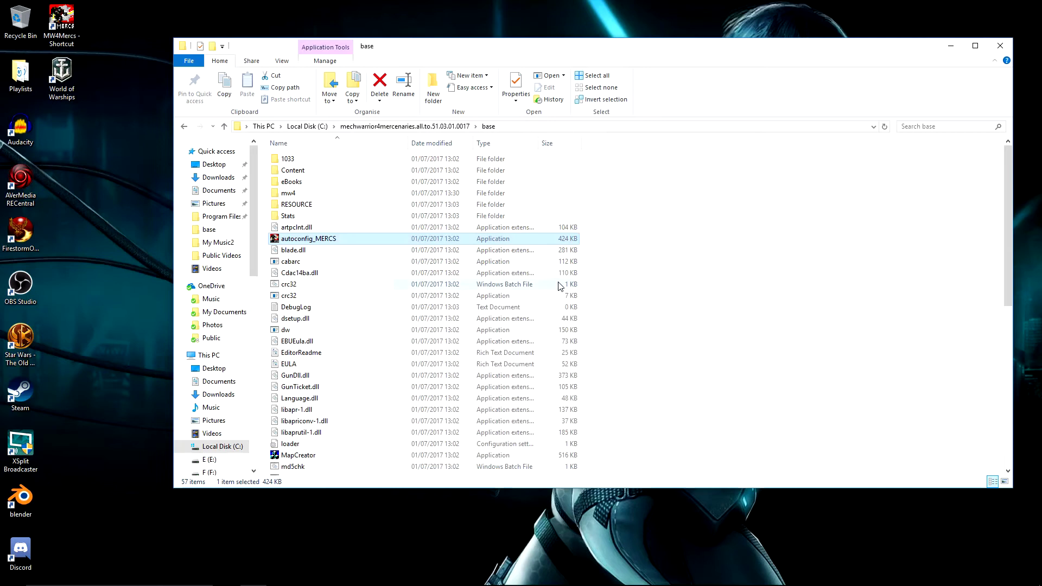
pyautogui.scroll(-2, 424, 319)
pyautogui.scroll(-8, 424, 319)
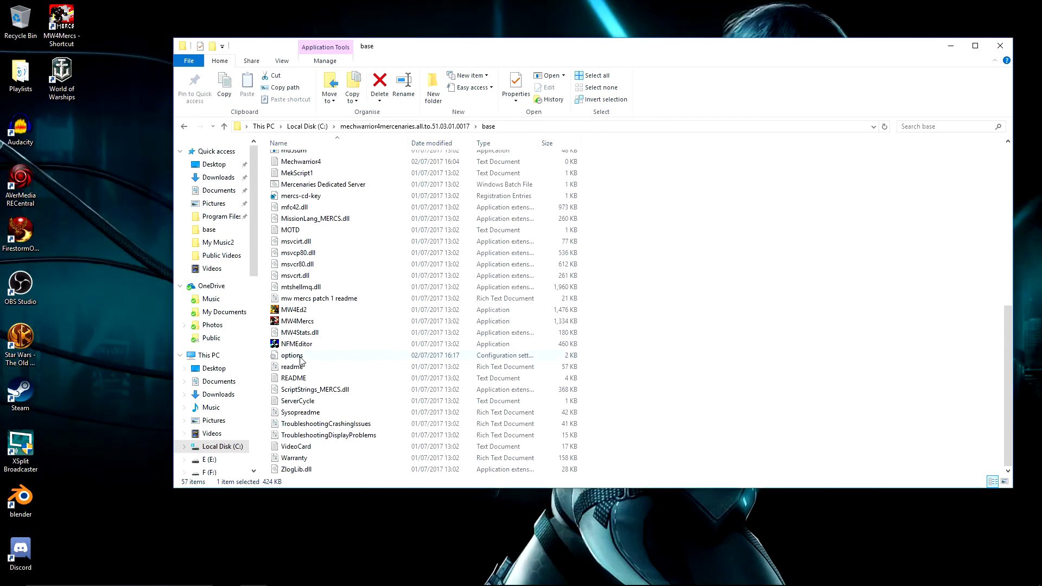
pyautogui.doubleClick(300, 357)
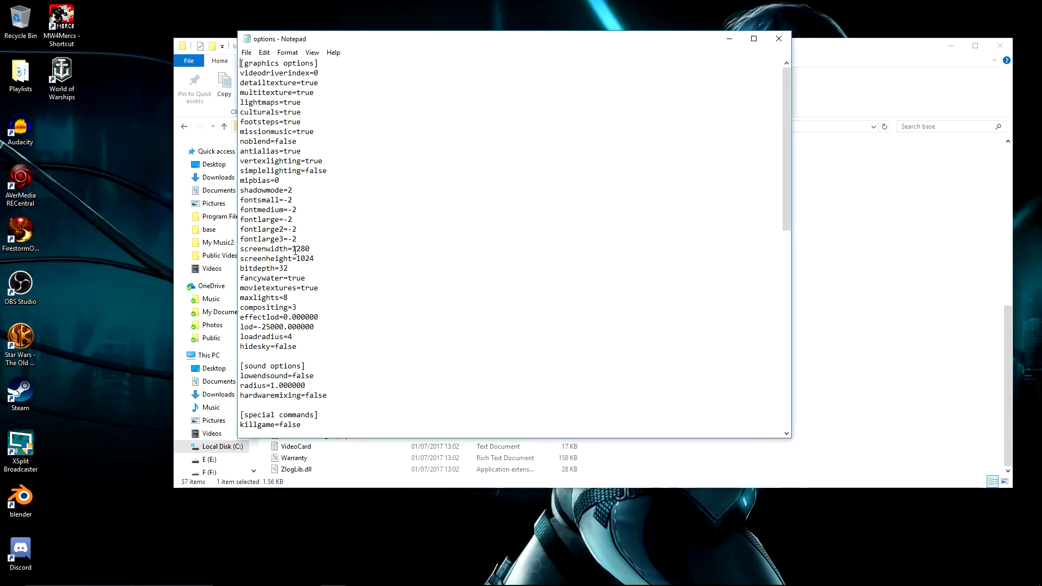
pyautogui.moveTo(305, 258); pyautogui.dragTo(327, 258)
pyautogui.click(341, 257)
pyautogui.scroll(-4, 338, 244)
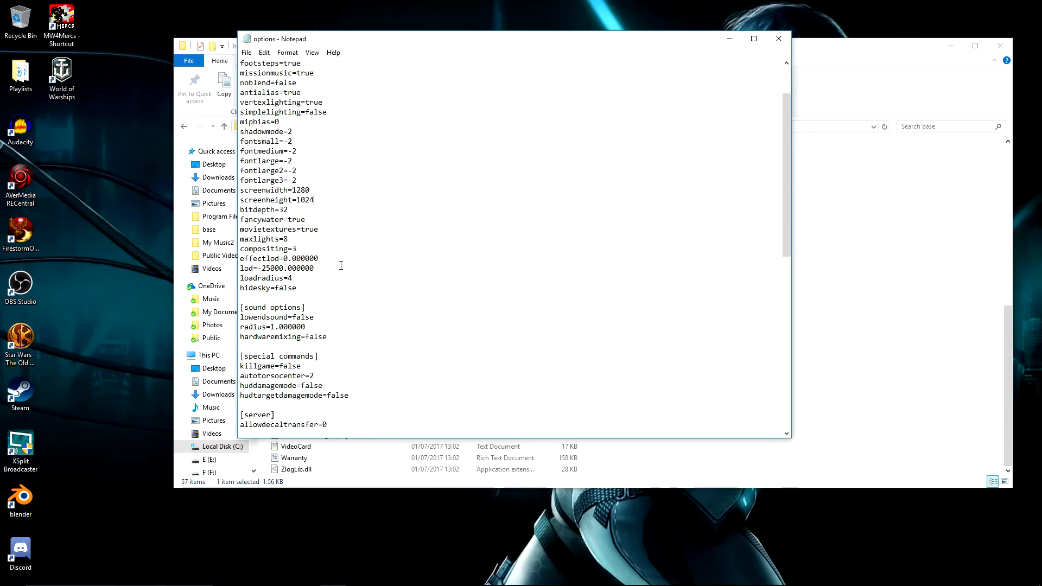
pyautogui.scroll(4, 344, 268)
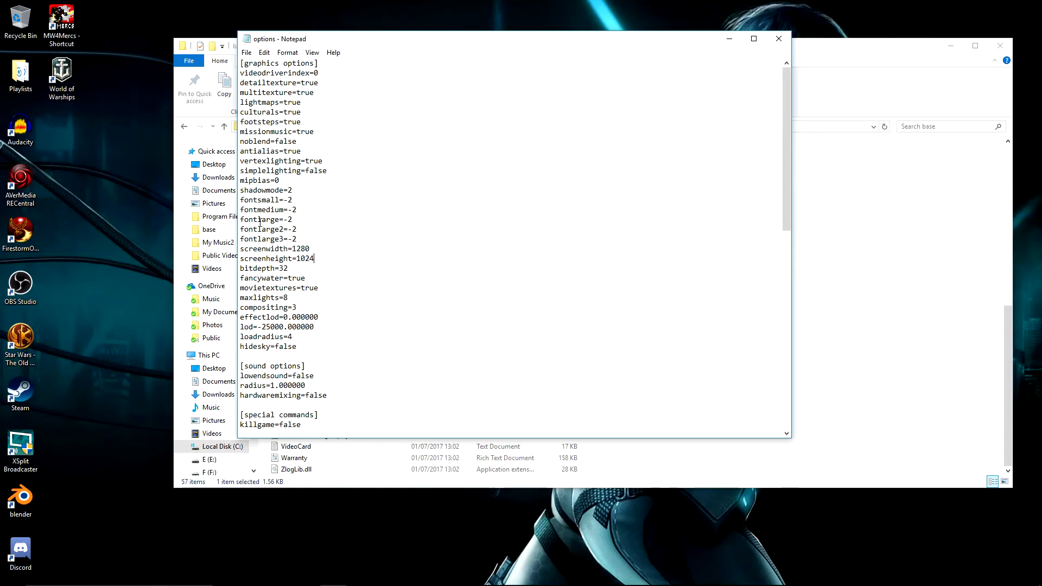
pyautogui.click(779, 38)
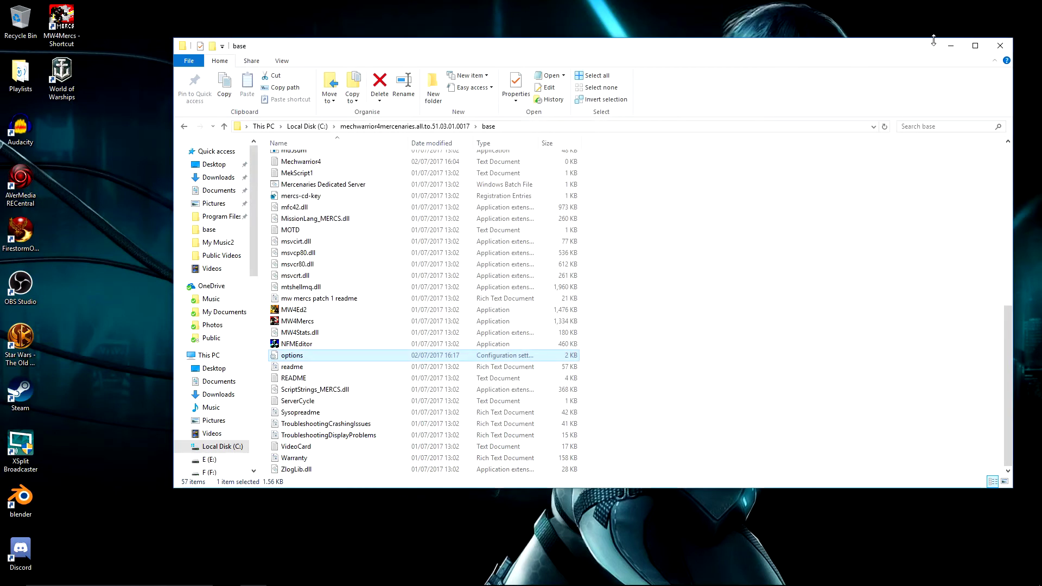
# Close the base folder window and, after the game shows its windowed MP3.1 Main Menu, close it.
pyautogui.click(1000, 46)
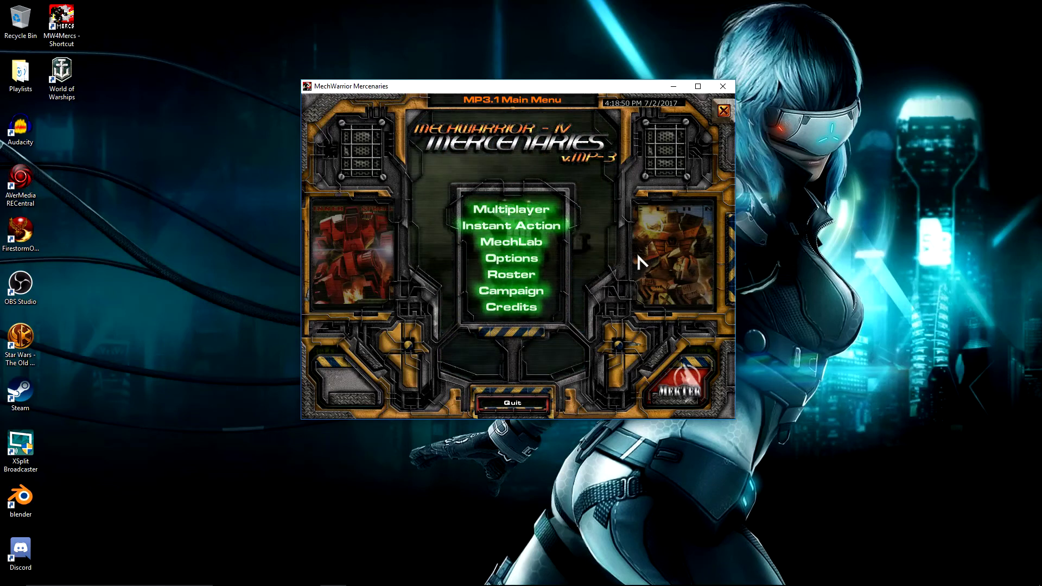
pyautogui.click(722, 87)
# Dismiss the compatibility prompt and apply a shortcut Target ending in '-windowed /gosnovideo'.
pyautogui.rightClick(73, 14)
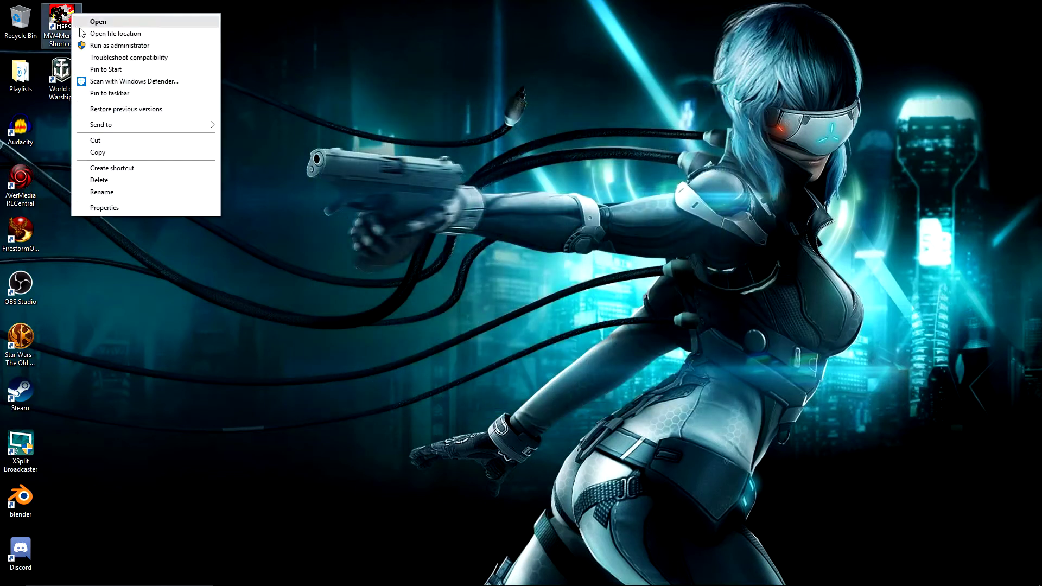
pyautogui.click(148, 209)
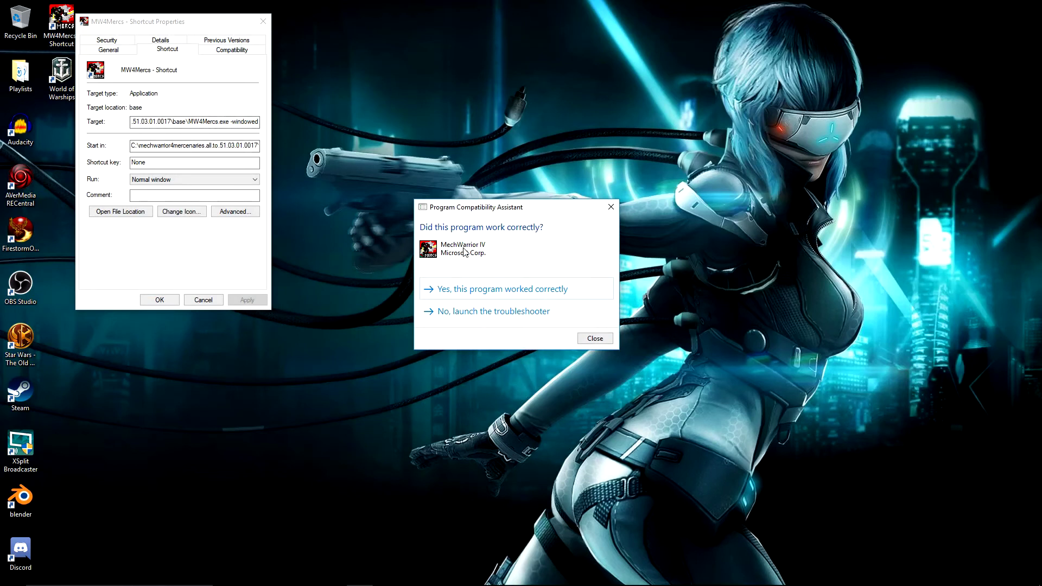
pyautogui.click(611, 206)
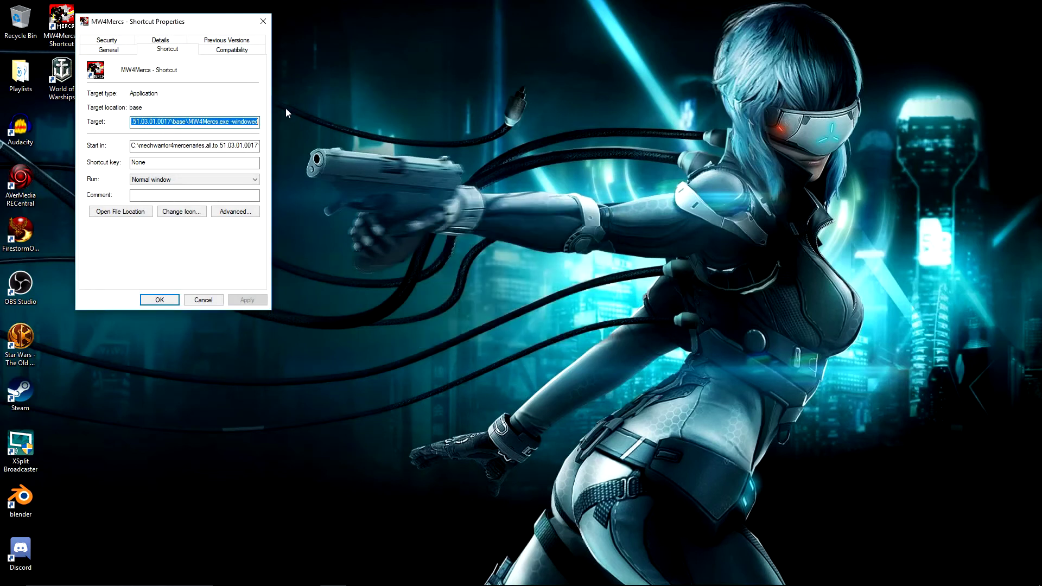
pyautogui.click(236, 121)
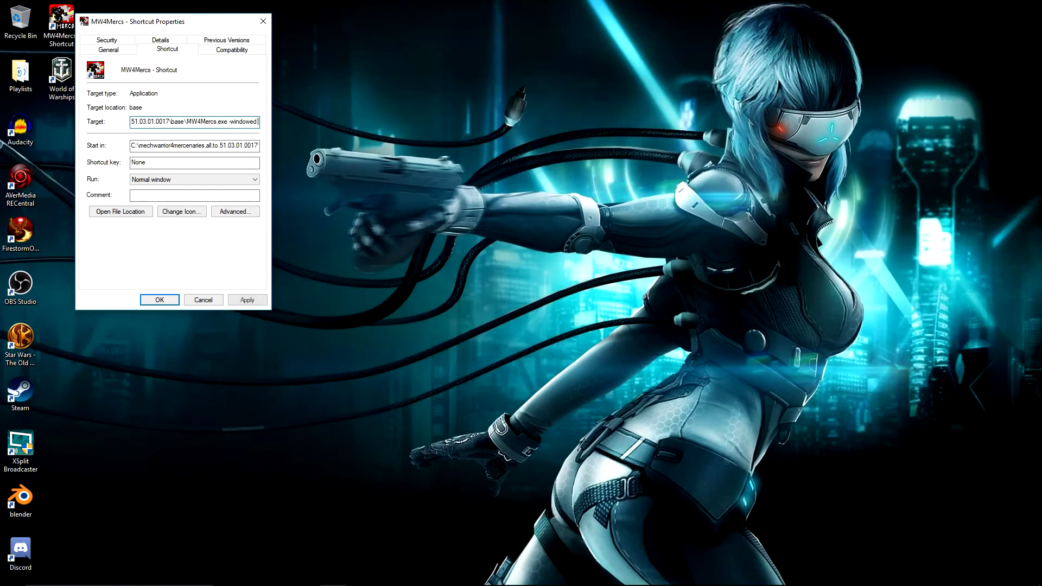
pyautogui.write('/god')
pyautogui.press('BackSpace')
pyautogui.write('s')
pyautogui.write('novideo')
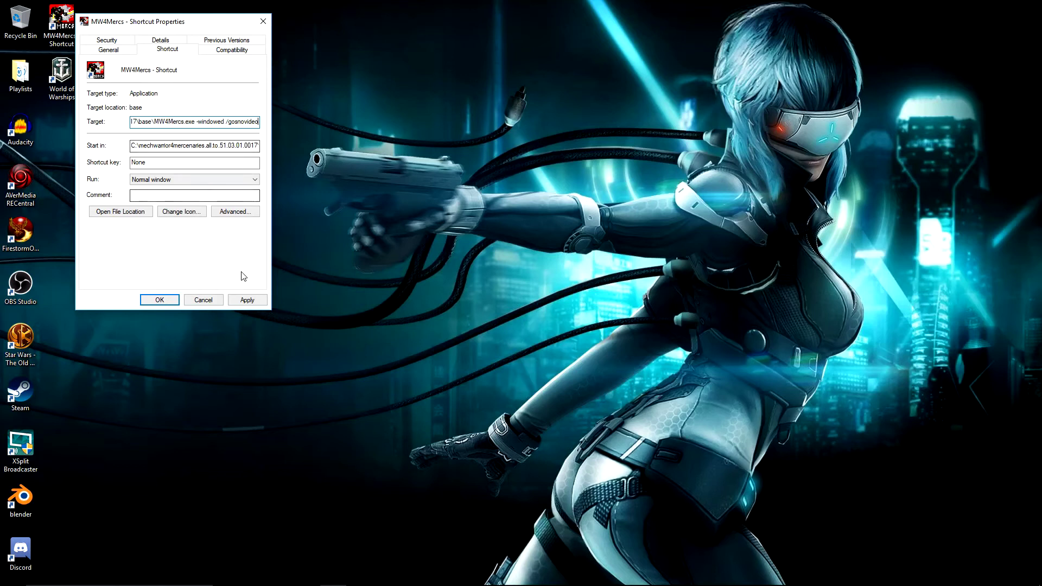
pyautogui.click(246, 299)
# Test-launch the game, close it, then delete /gosnovideo from the shortcut Target and save.
pyautogui.click(159, 299)
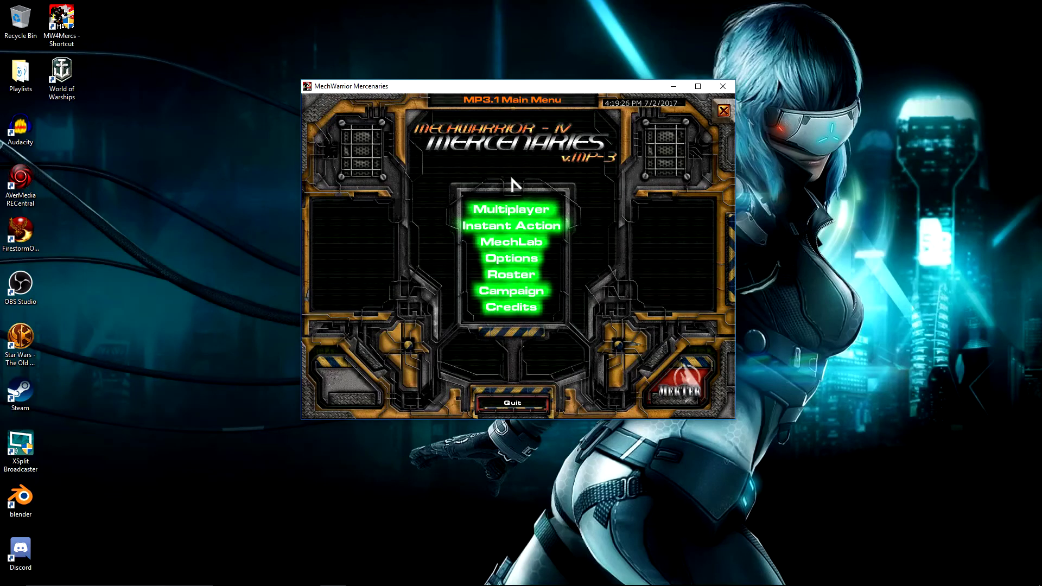
pyautogui.click(724, 86)
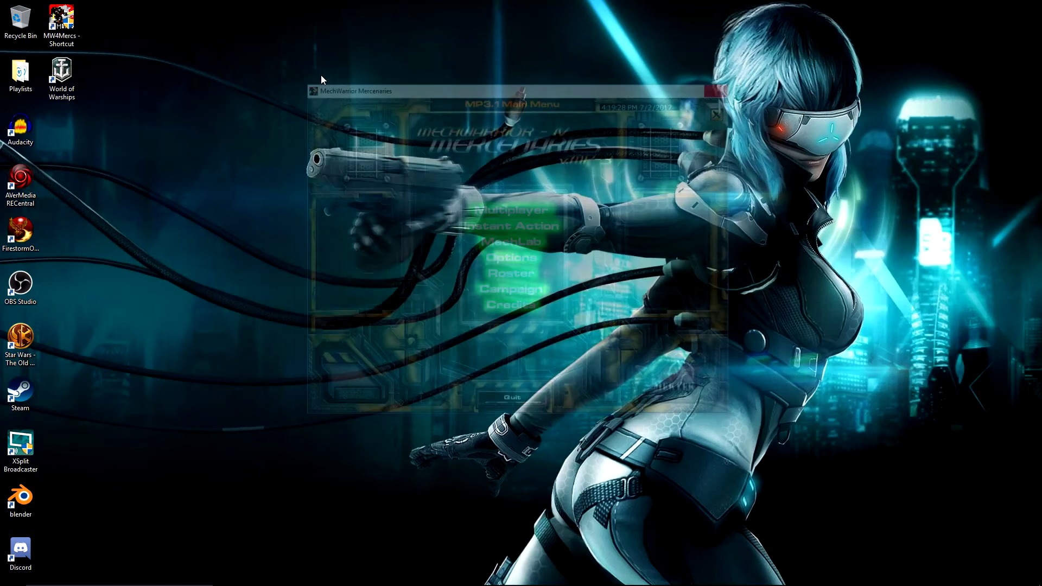
pyautogui.rightClick(69, 10)
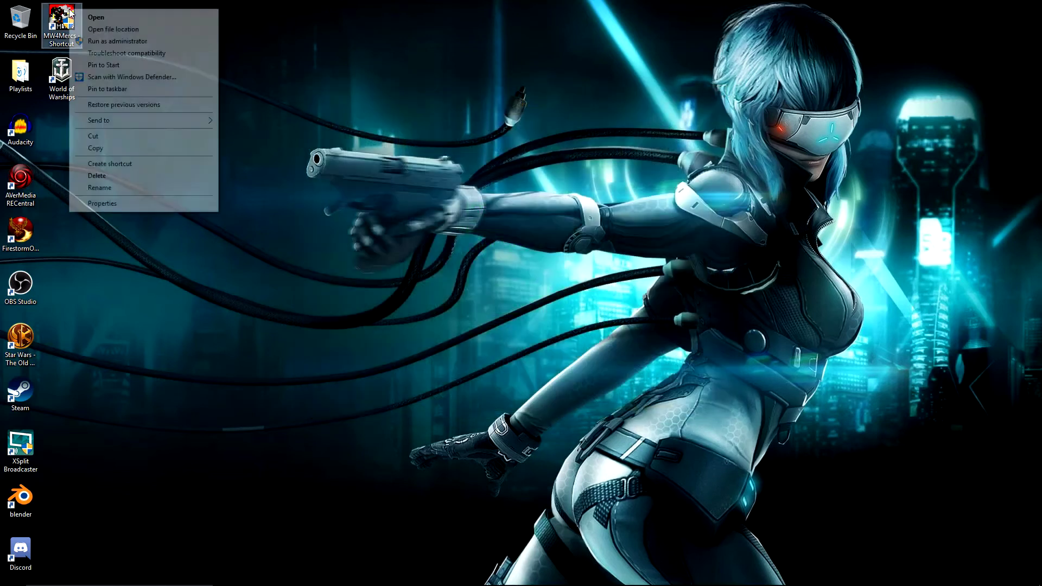
pyautogui.click(108, 203)
pyautogui.moveTo(223, 118); pyautogui.dragTo(379, 121)
pyautogui.press('BackSpace')
pyautogui.press('BackSpace')
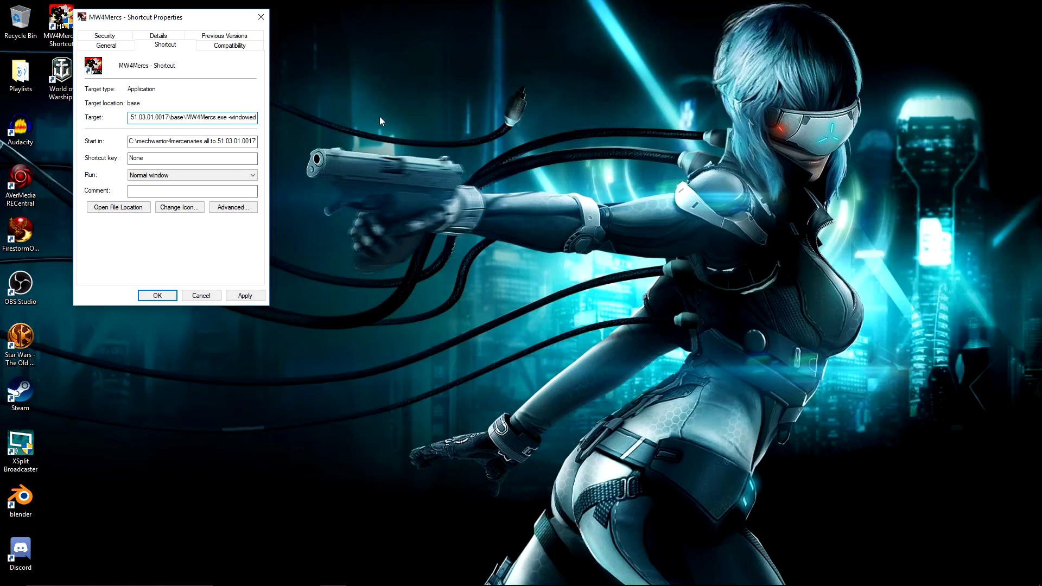
pyautogui.click(252, 298)
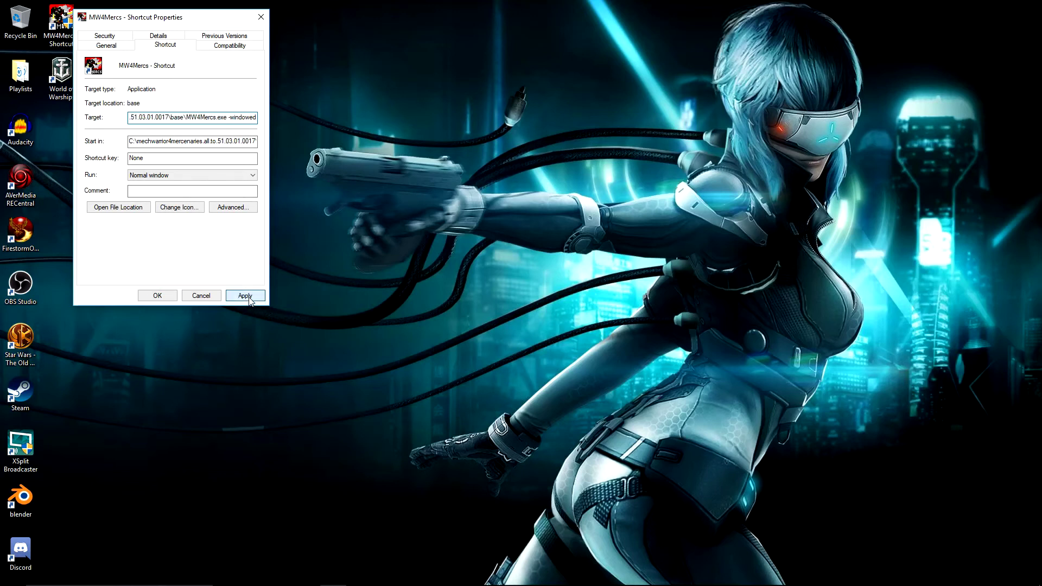
pyautogui.click(153, 296)
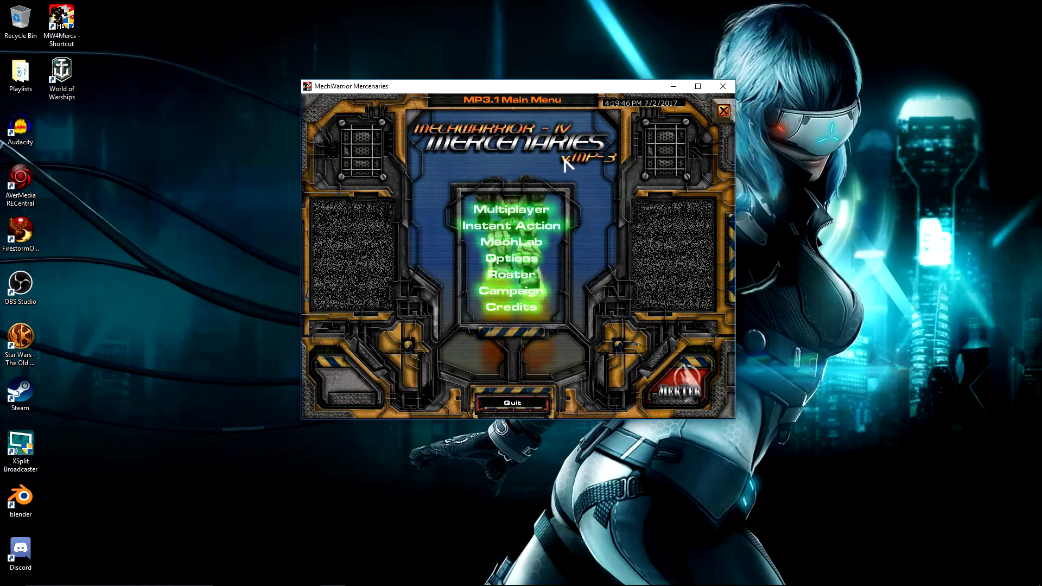
# Start the campaign and select the Eaton - Merc Alley contract to show its MP3.1 Mission View.
pyautogui.click(516, 294)
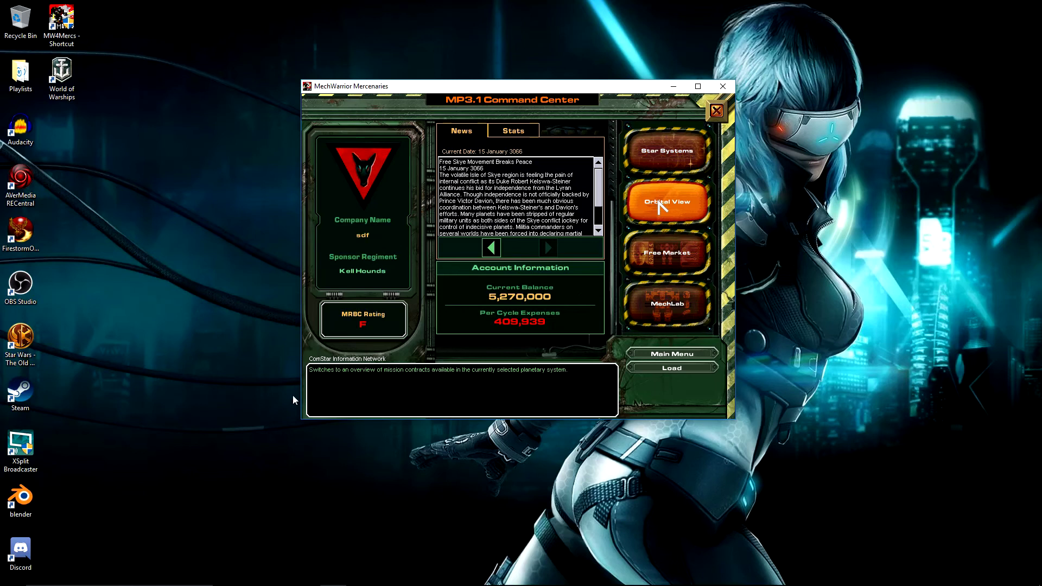
pyautogui.click(659, 203)
pyautogui.click(658, 291)
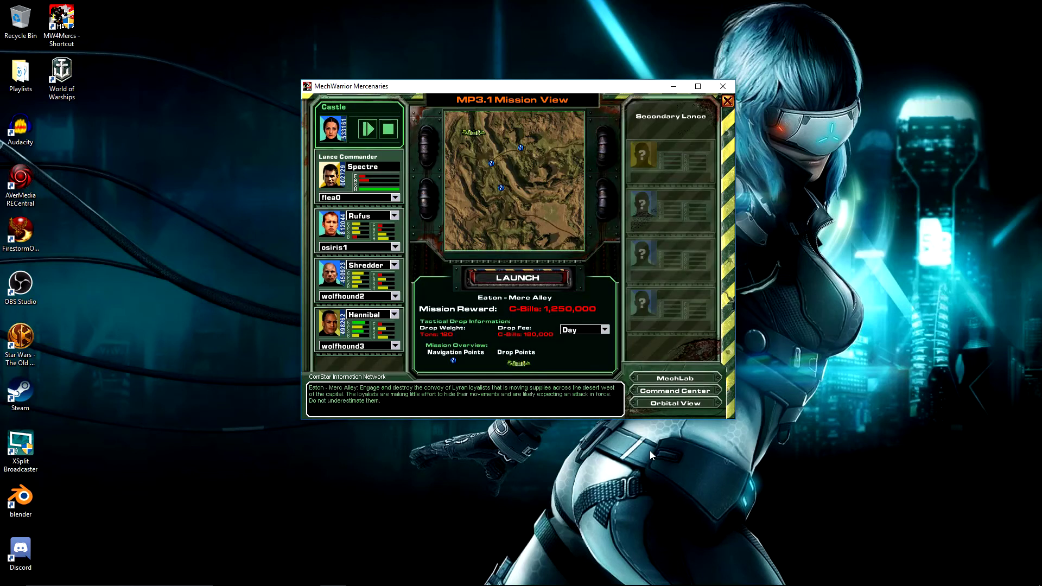
# Launch the Eaton - Merc Alley mission, move the game window to the screen top, and pause in the cockpit.
pyautogui.click(486, 280)
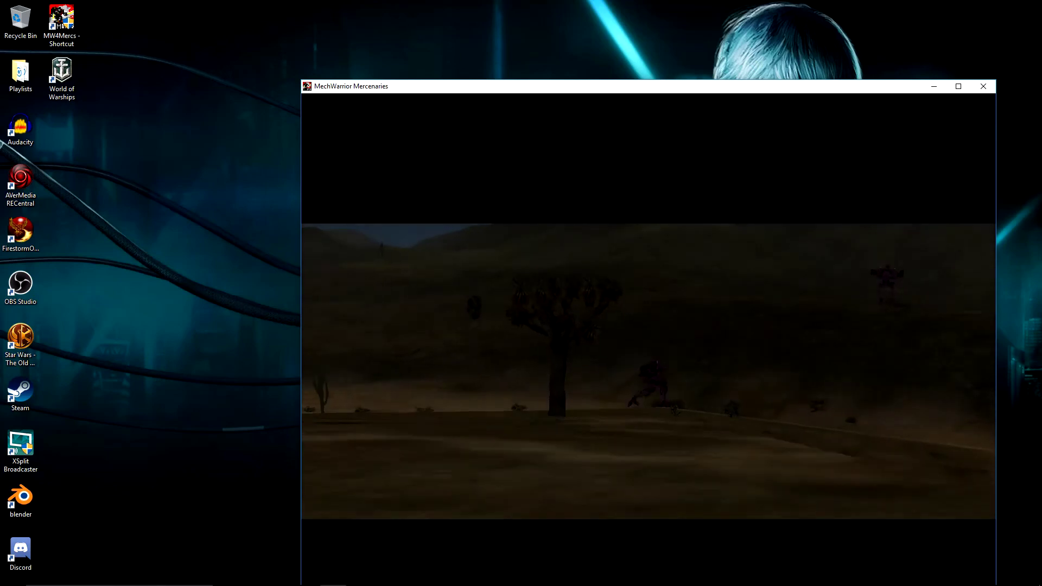
pyautogui.moveTo(593, 90); pyautogui.dragTo(495, 11)
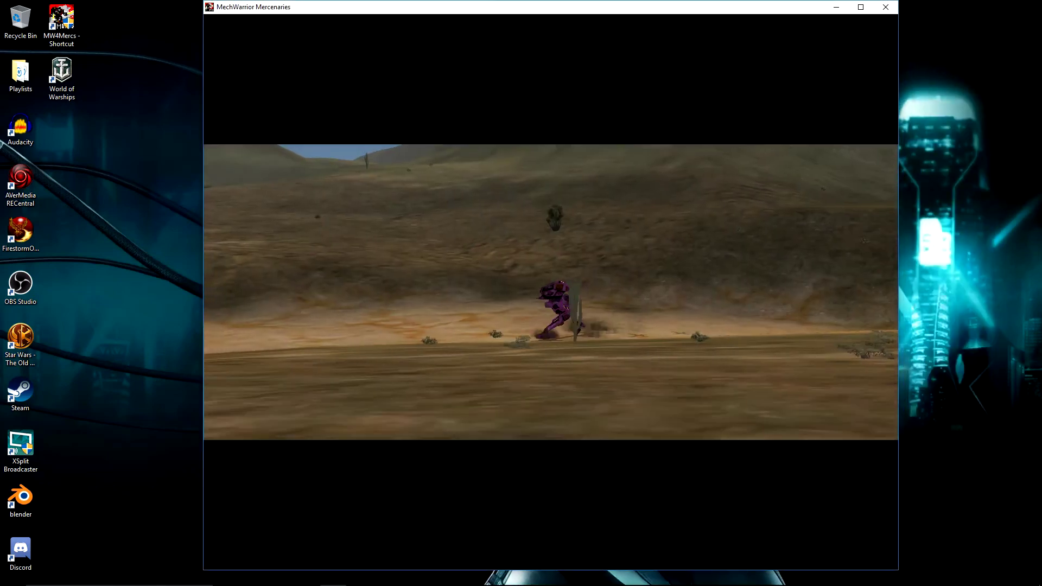
pyautogui.press('Escape')
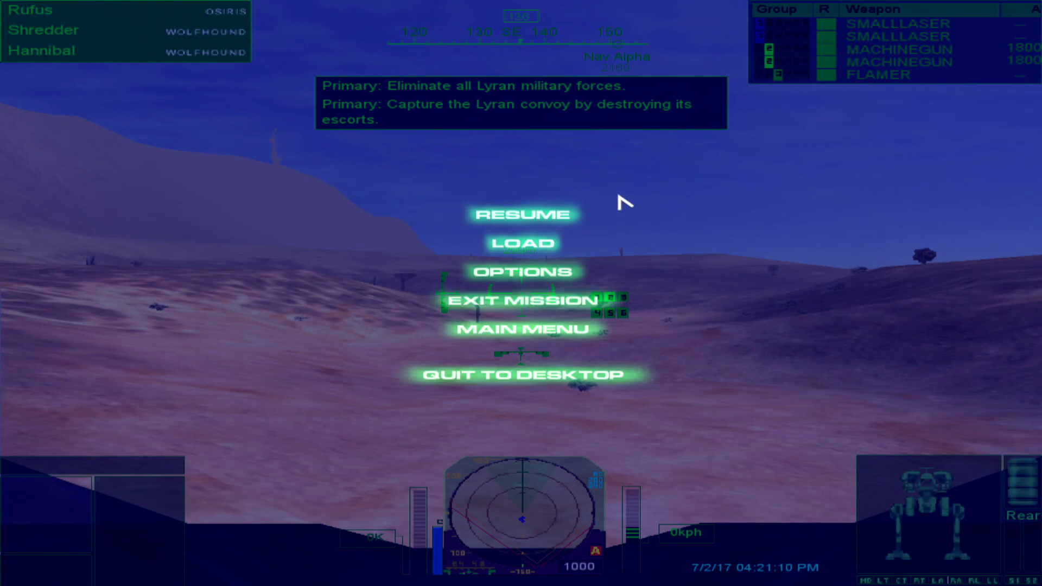
# Resume the Eaton mission, fire the small lasers, then bring up the pause menu again.
pyautogui.click(503, 217)
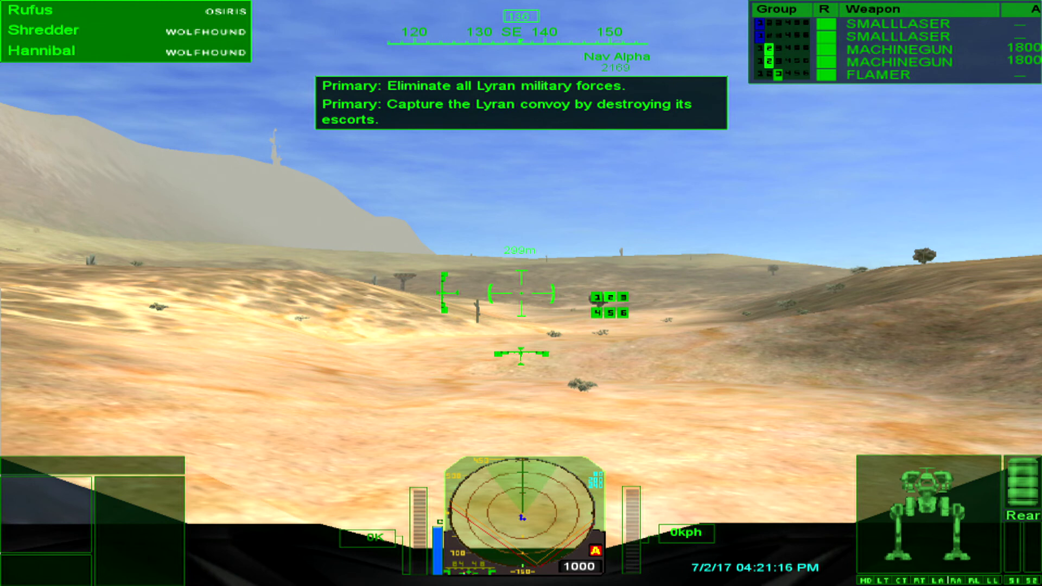
pyautogui.press('Escape')
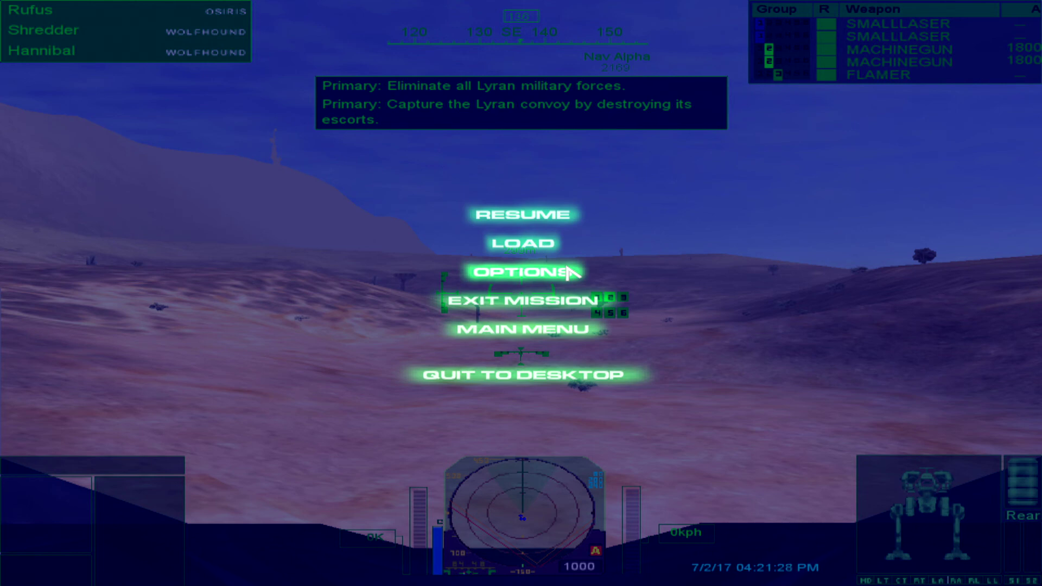
pyautogui.click(541, 217)
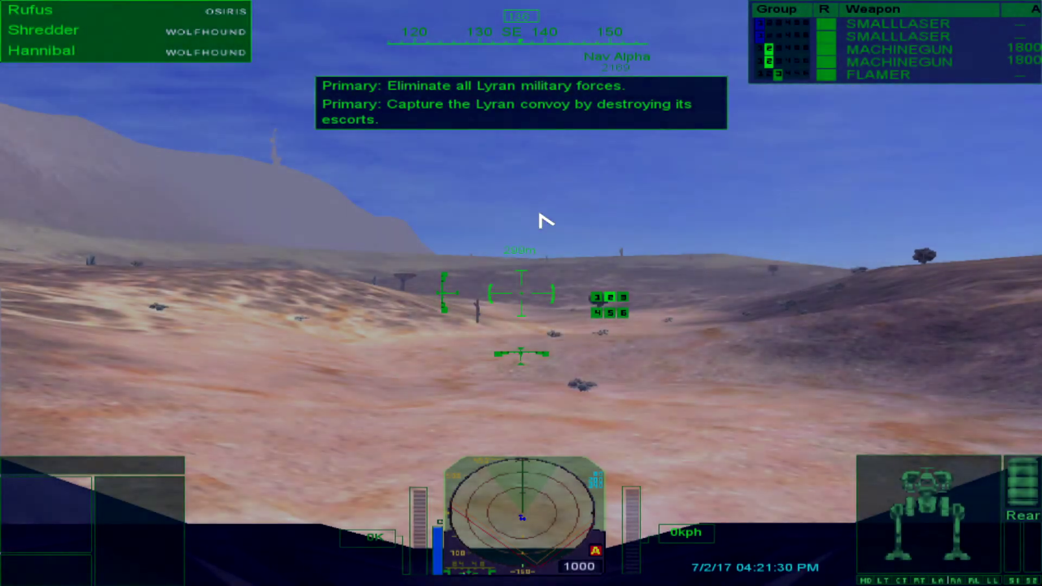
pyautogui.click(541, 217)
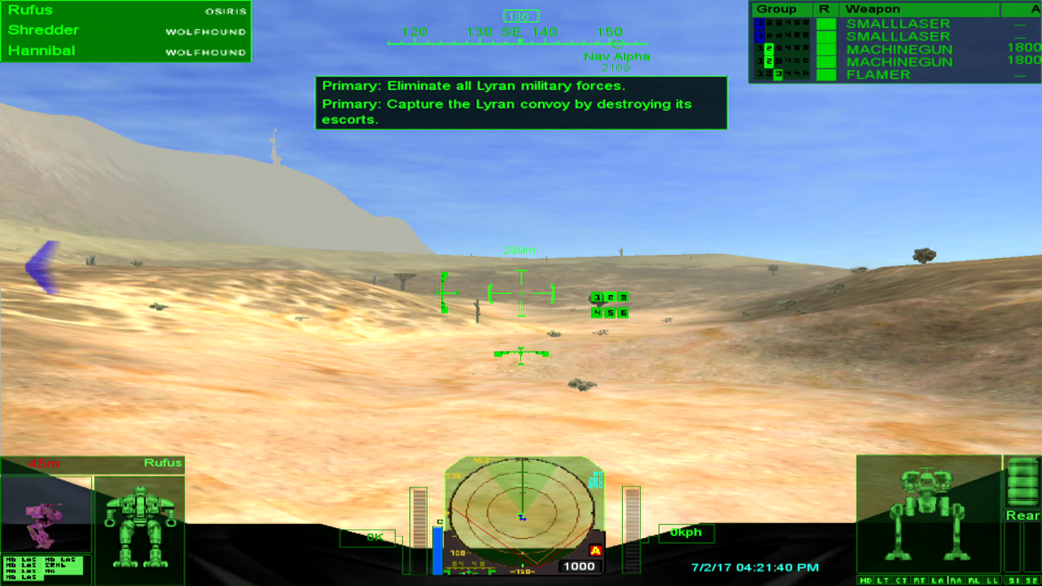
pyautogui.press('Escape')
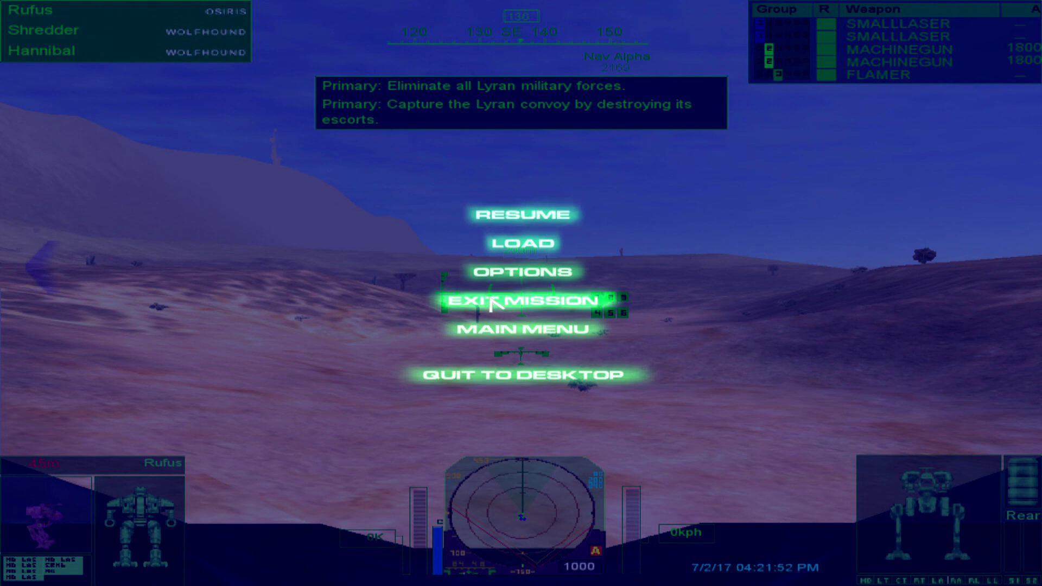
# Exit the Eaton mission, confirm with YES, and continue past the STOP warning to the failed debriefing.
pyautogui.click(494, 303)
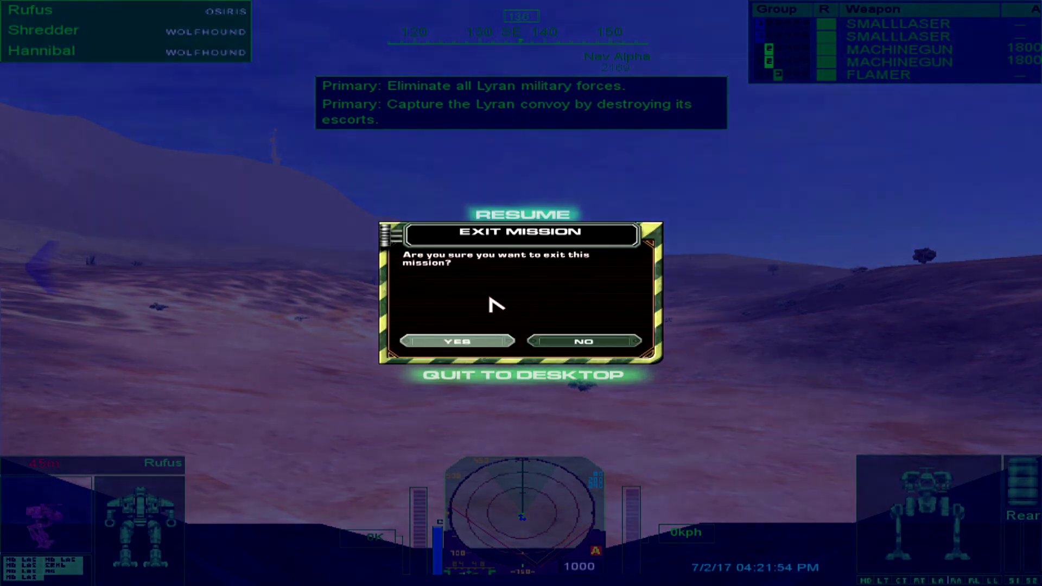
pyautogui.click(454, 344)
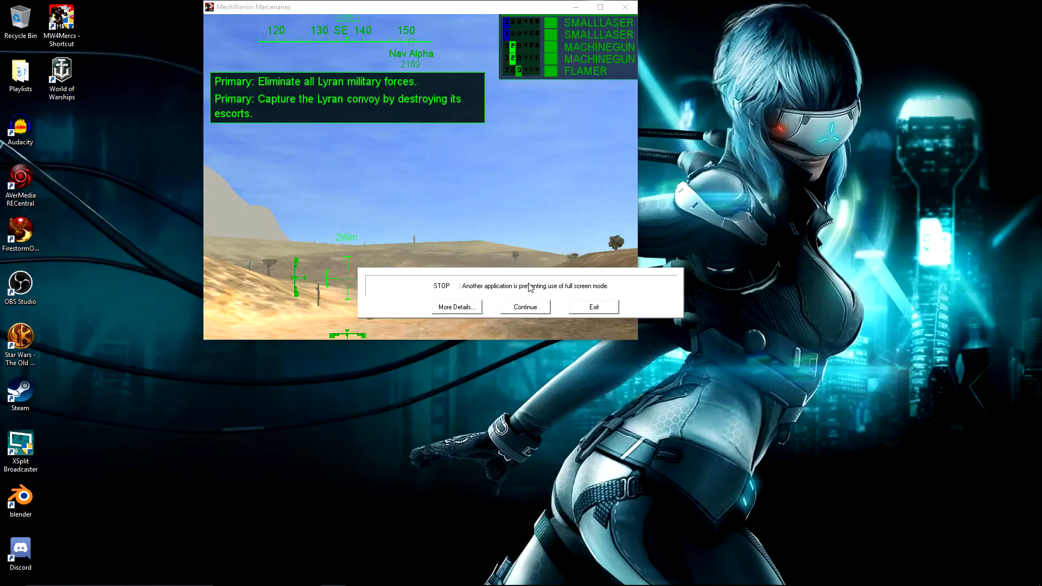
pyautogui.click(525, 307)
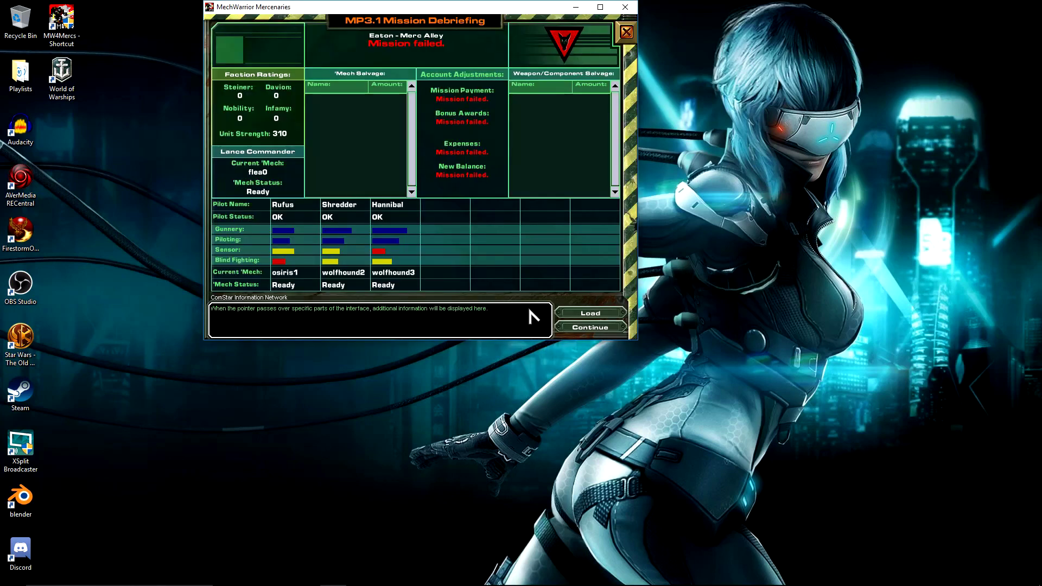